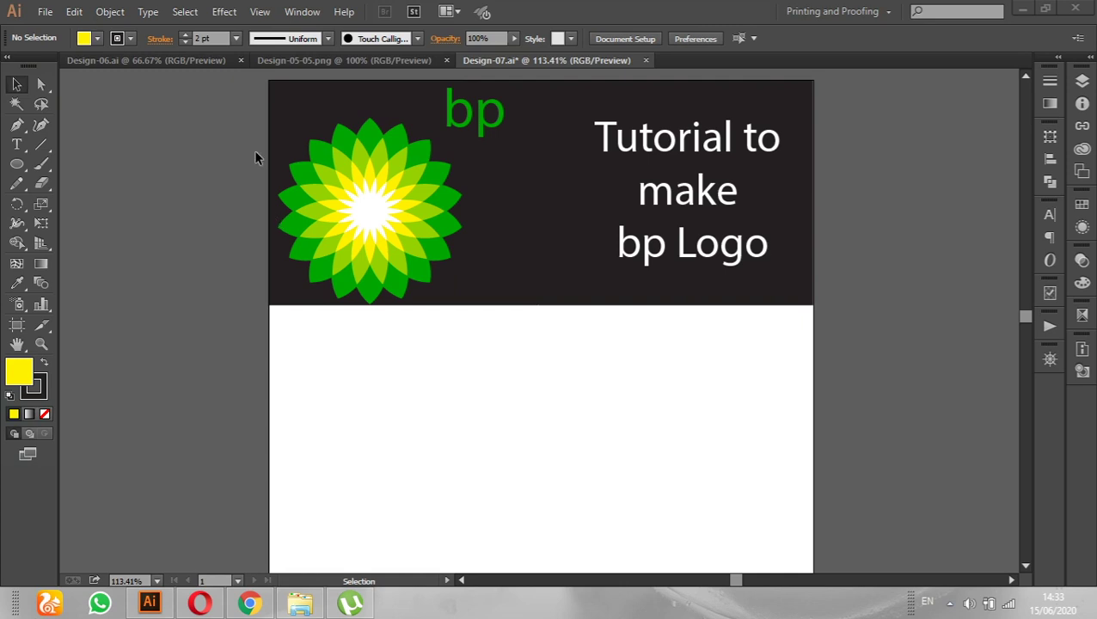
Check the view options and keep the Printing and Proofing workspace.
{"action": "left_click", "coordinate": [258, 11]}
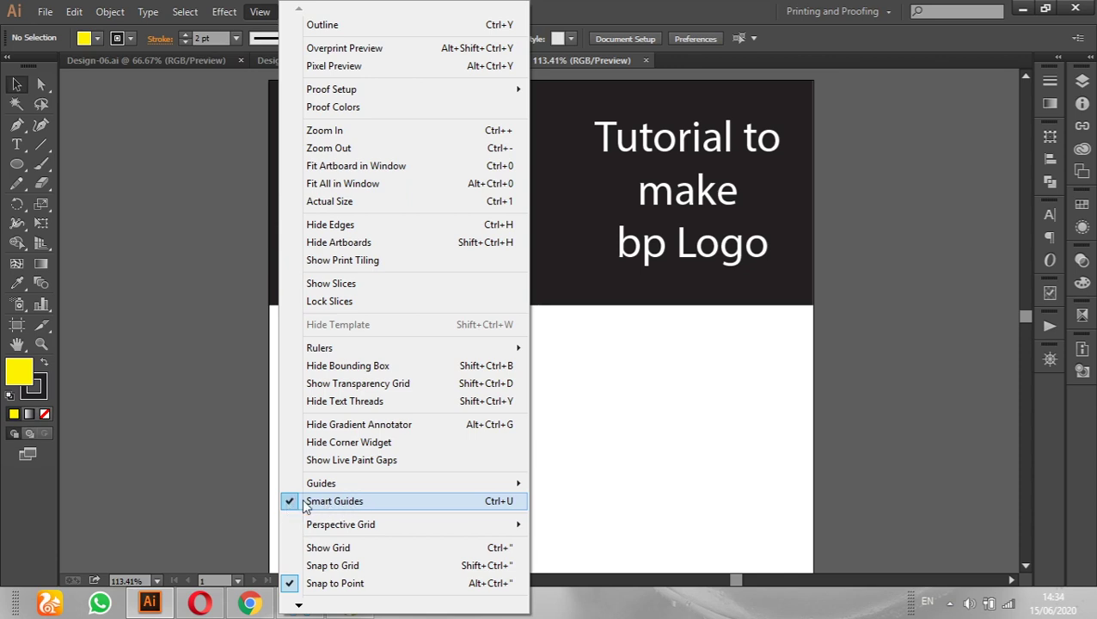
{"action": "left_click", "coordinate": [624, 7]}
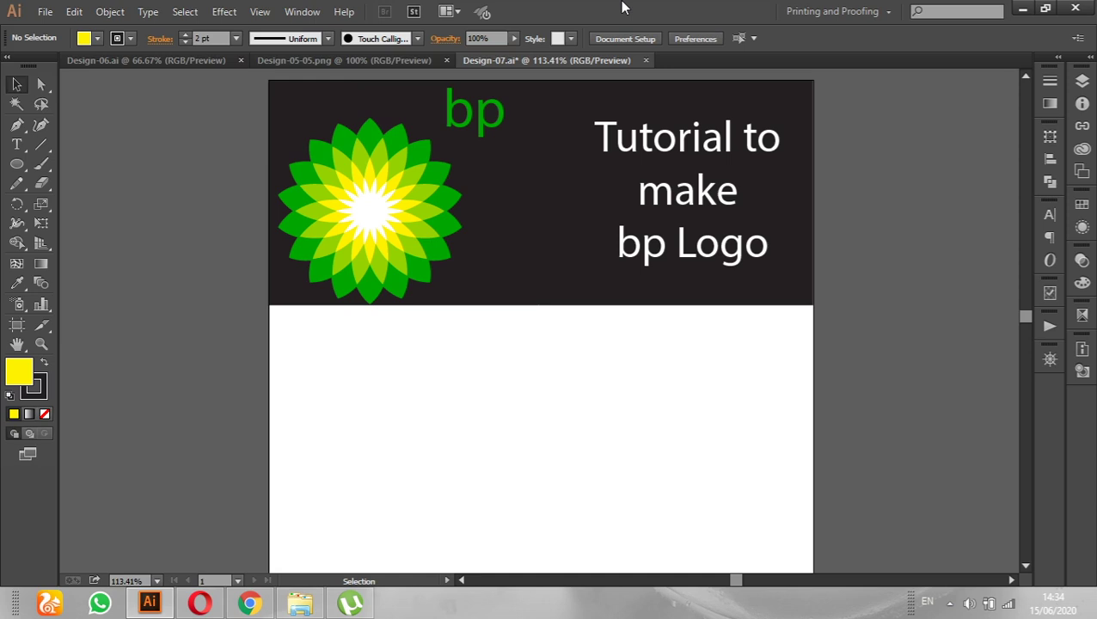
{"action": "left_click", "coordinate": [825, 11]}
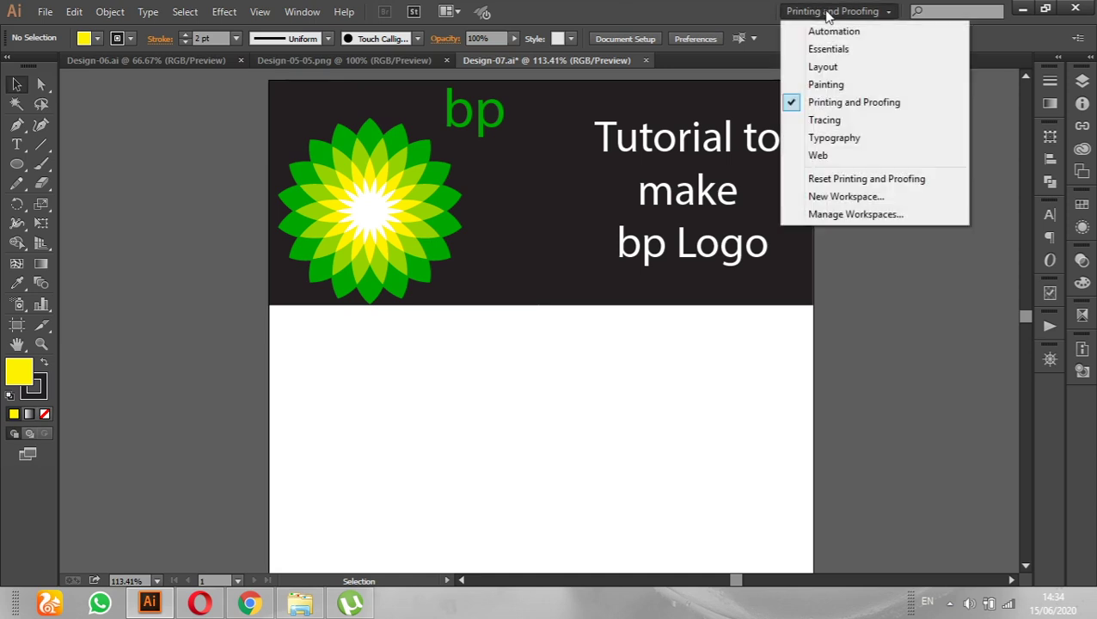
{"action": "left_click", "coordinate": [879, 110]}
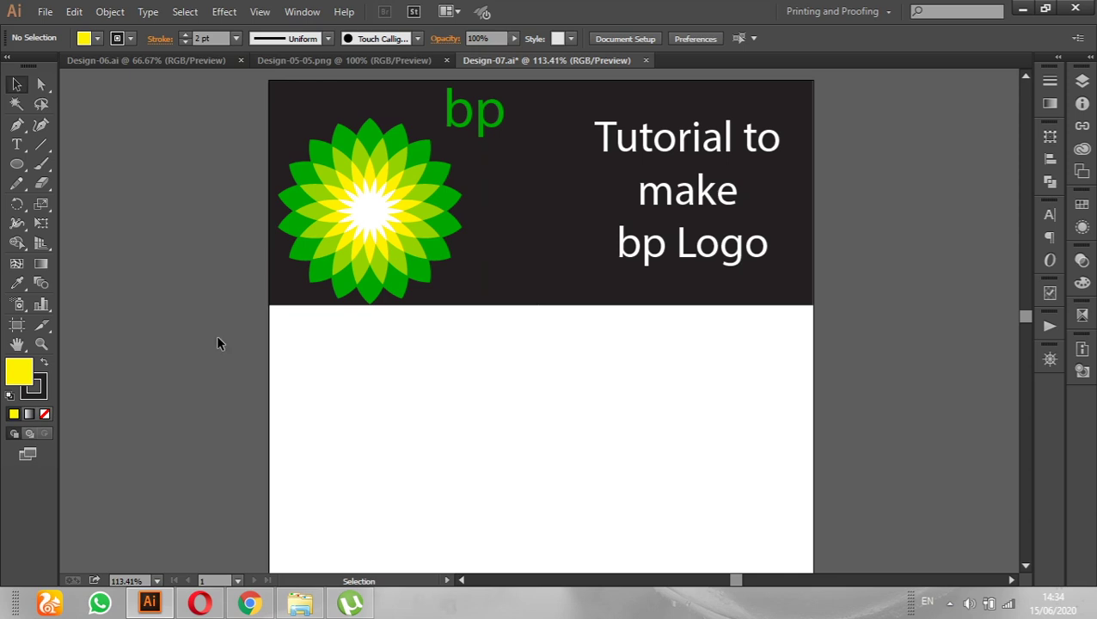
Create two 40×40 px yellow circles with the Ellipse Tool.
{"action": "left_click", "coordinate": [24, 172]}
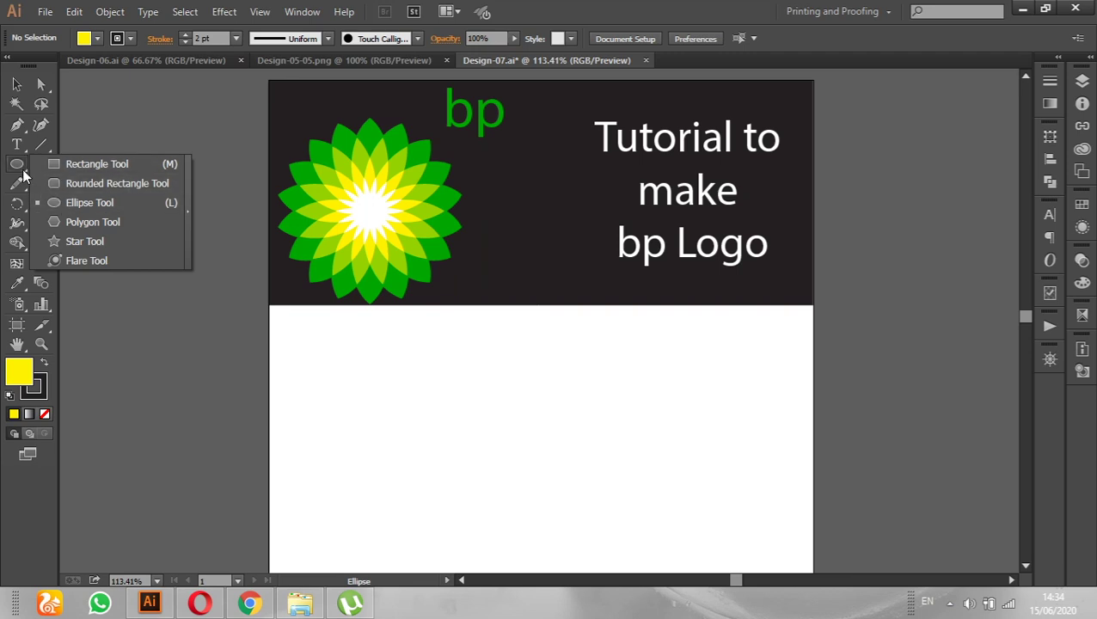
{"action": "left_click", "coordinate": [79, 204]}
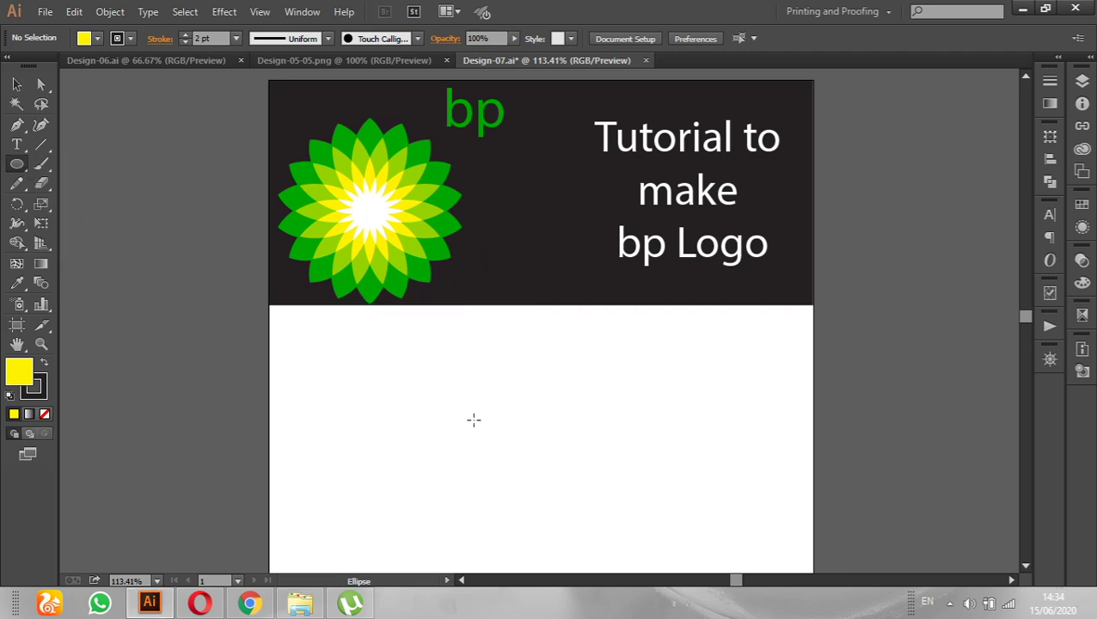
{"action": "left_click", "coordinate": [428, 423]}
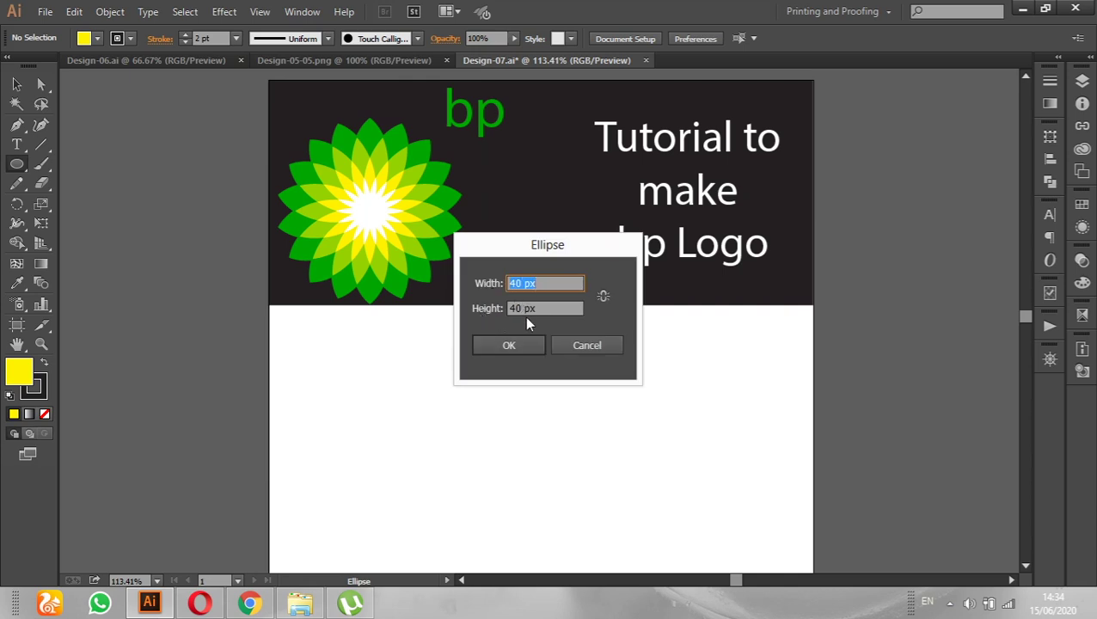
{"action": "left_click", "coordinate": [512, 344]}
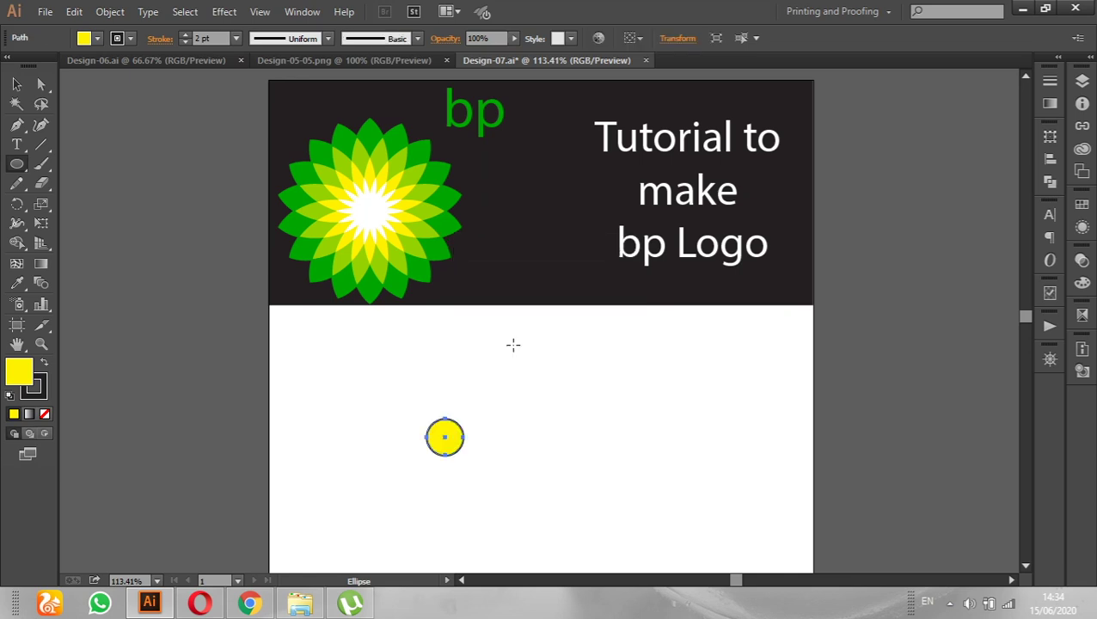
{"action": "left_click", "coordinate": [488, 463]}
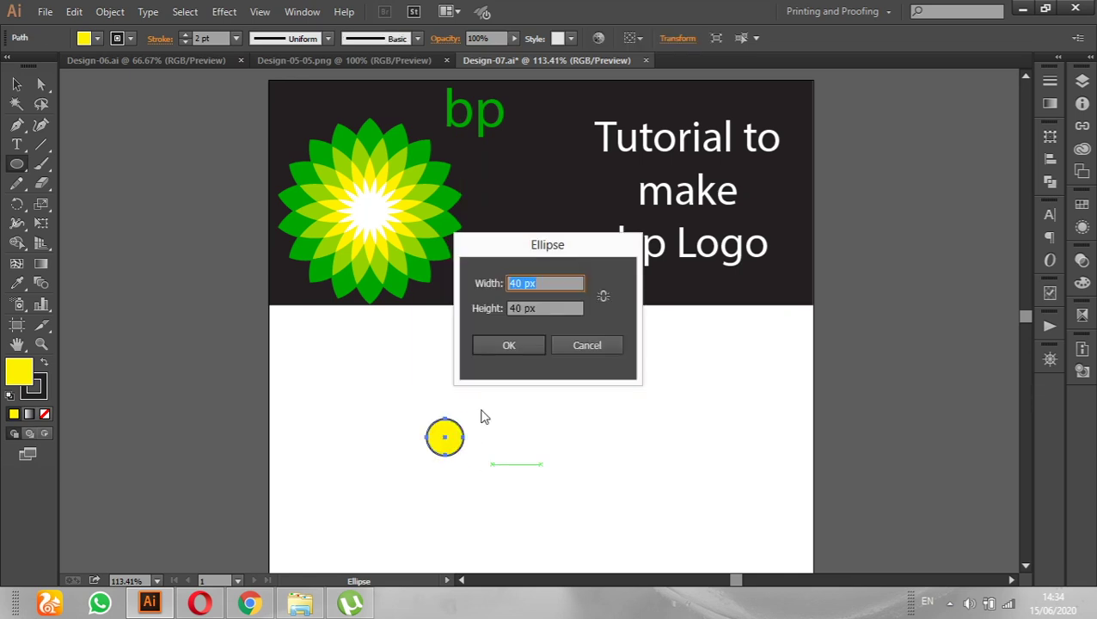
{"action": "left_click", "coordinate": [522, 343]}
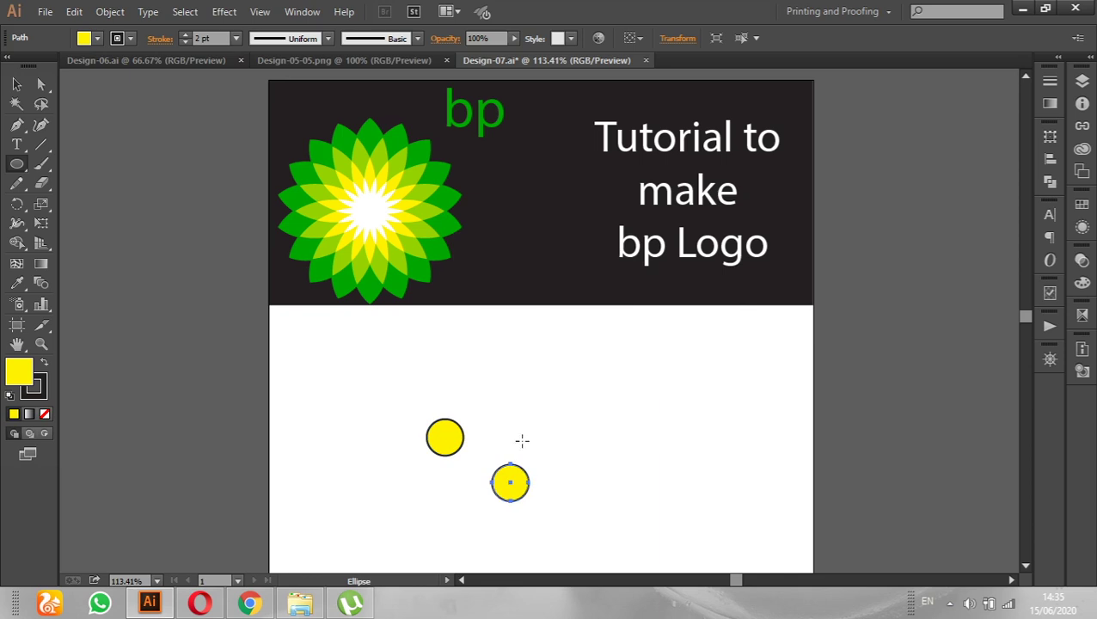
Move the second circle up and left beside the first.
{"action": "left_click", "coordinate": [16, 84]}
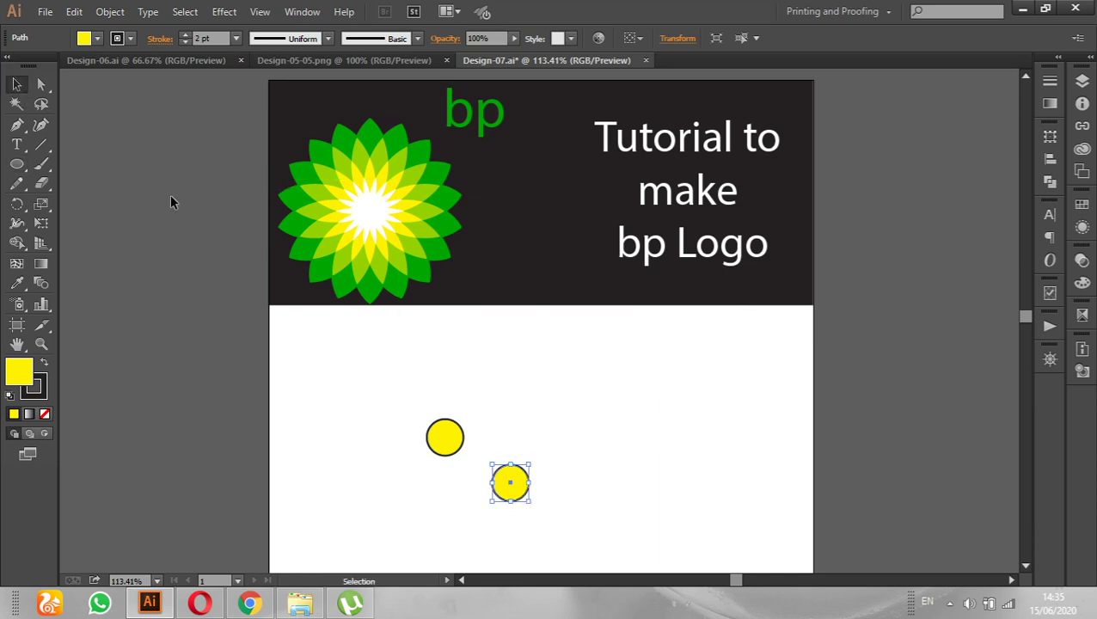
{"action": "left_click", "coordinate": [563, 482]}
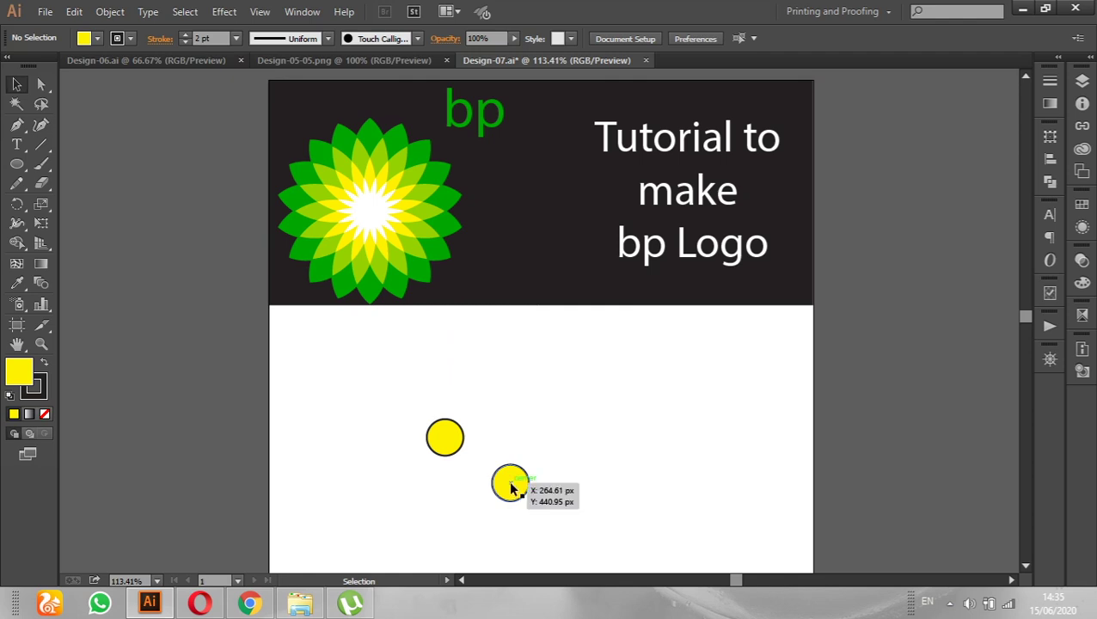
{"action": "left_click_drag", "start_coordinate": [511, 490], "coordinate": [516, 435]}
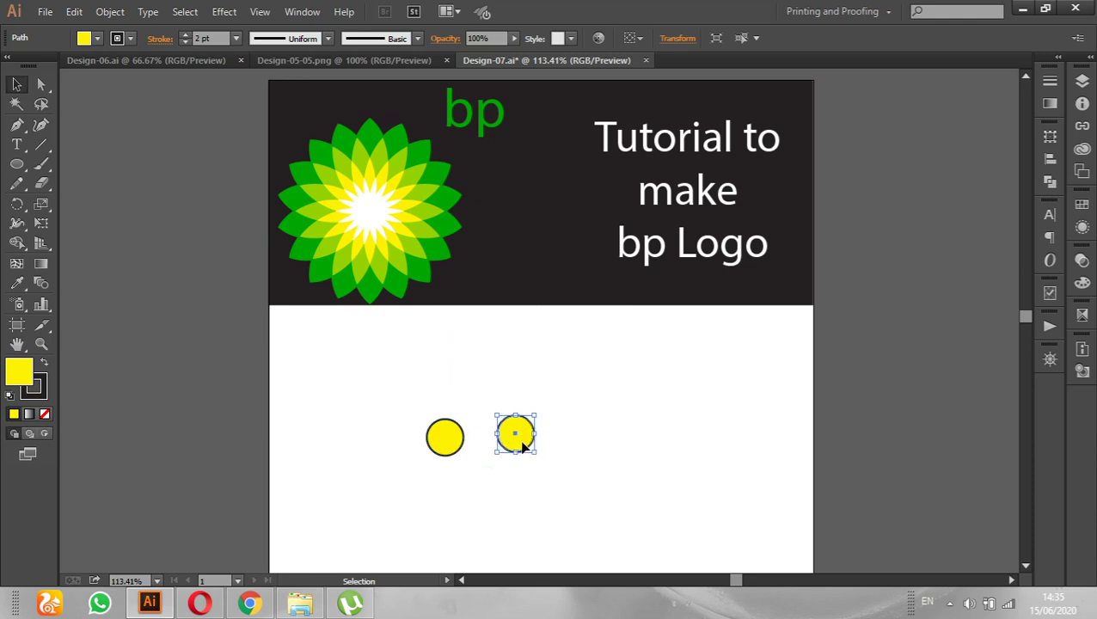
{"action": "mouse_move", "coordinate": [521, 443]}
{"action": "left_mouse_down"}
{"action": "mouse_move", "coordinate": [471, 453]}
{"action": "mouse_move", "coordinate": [387, 399]}
{"action": "left_mouse_up"}
Overlap the two circles, split them with Pathfinder Divide and ungroup the pieces.
{"action": "left_click", "coordinate": [497, 474]}
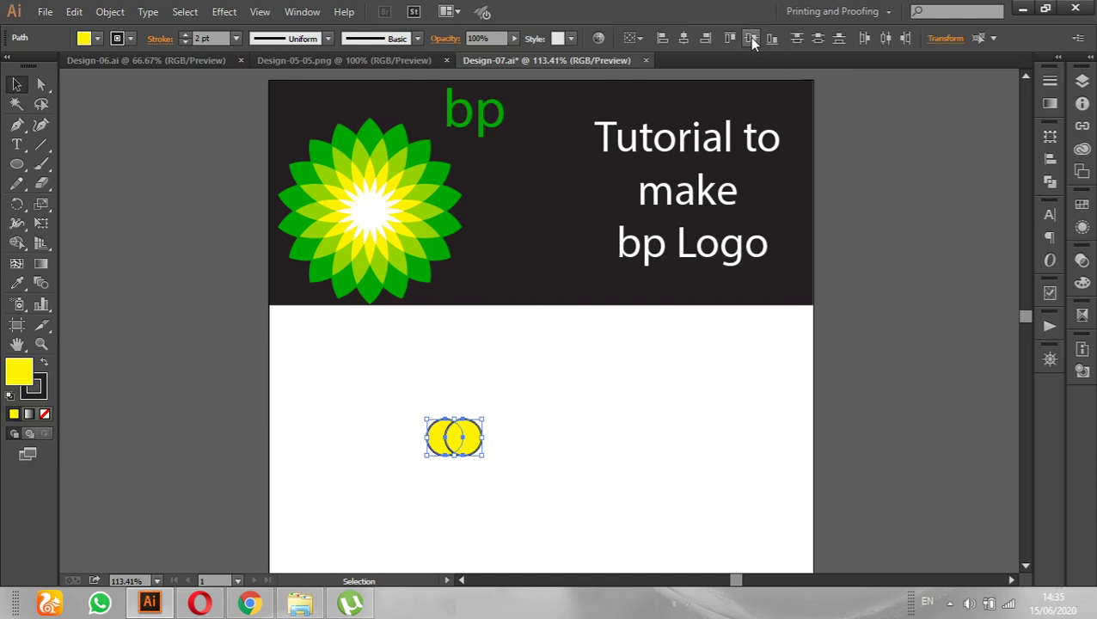
{"action": "left_click", "coordinate": [1049, 138]}
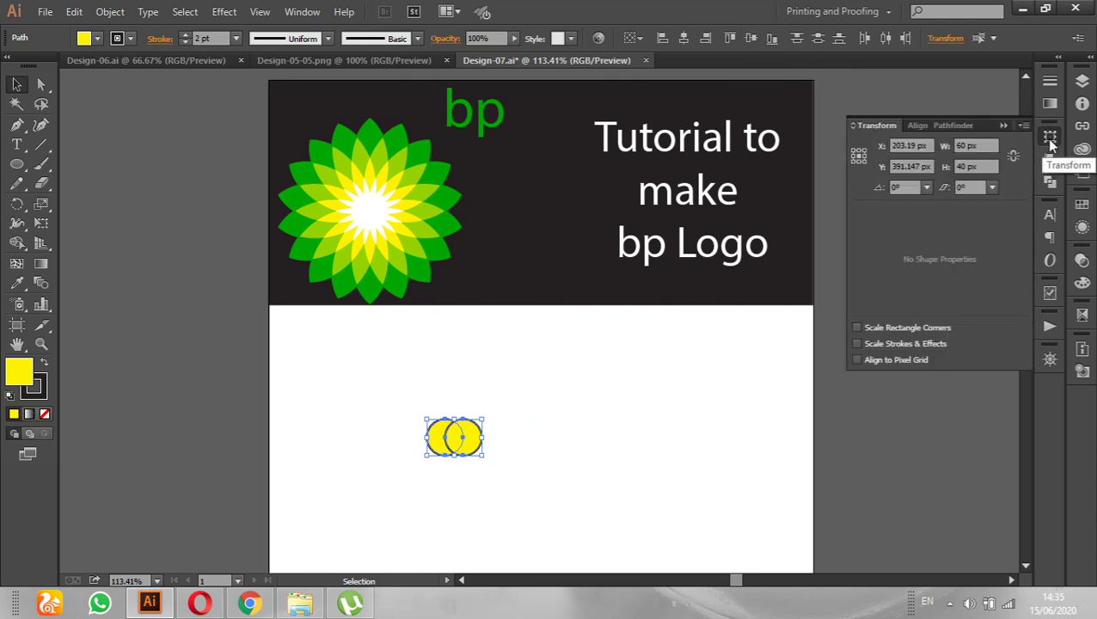
{"action": "left_click", "coordinate": [945, 129]}
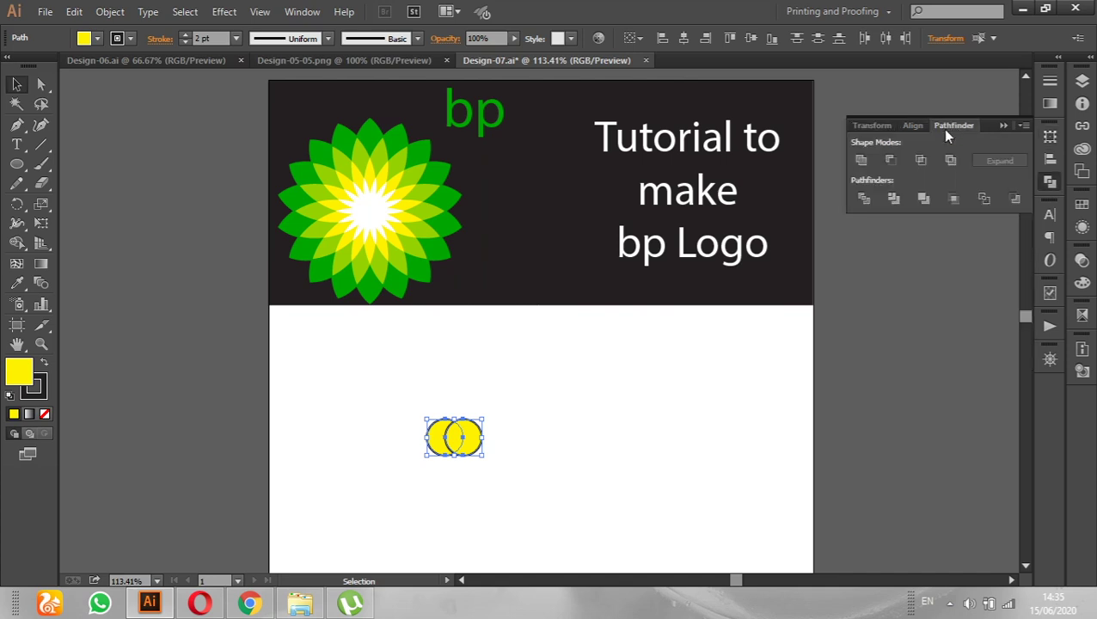
{"action": "left_click", "coordinate": [864, 198]}
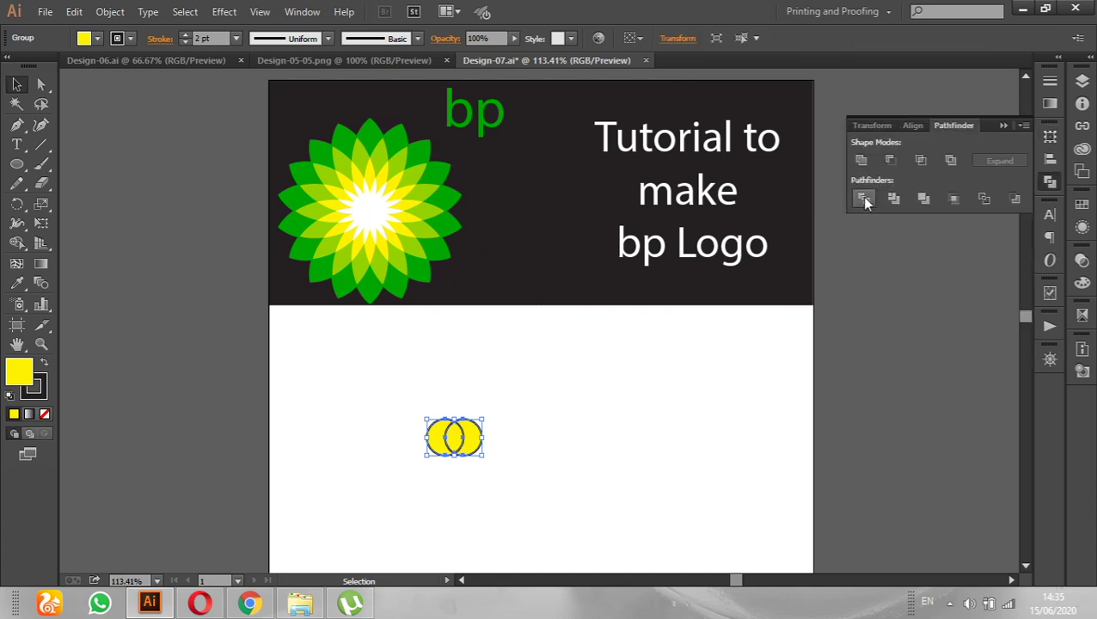
{"action": "right_click", "coordinate": [456, 442]}
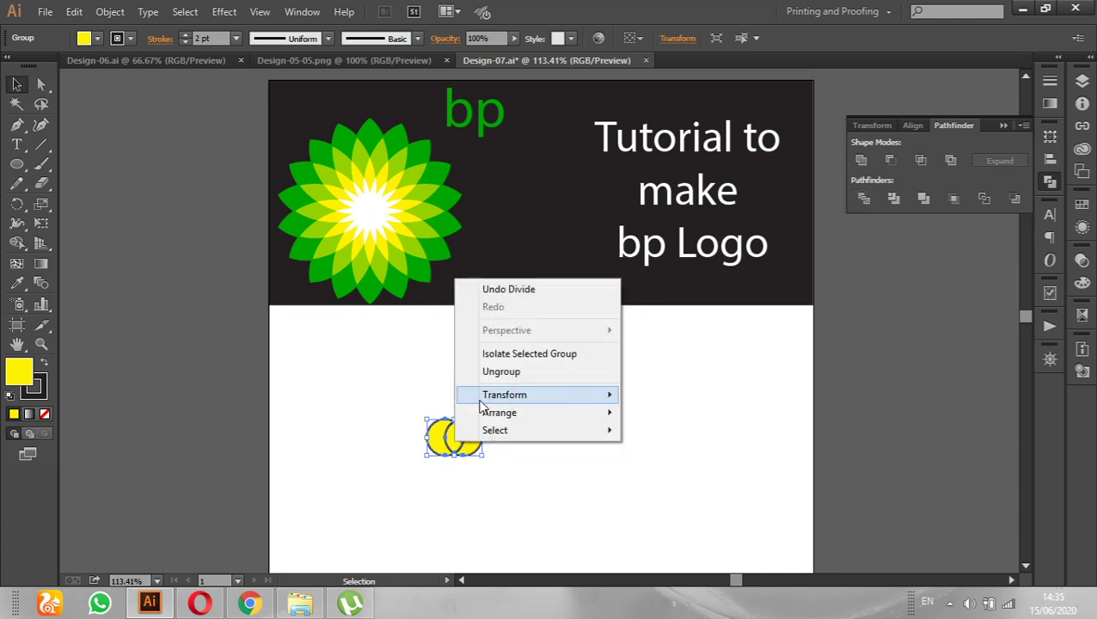
{"action": "left_click", "coordinate": [495, 372]}
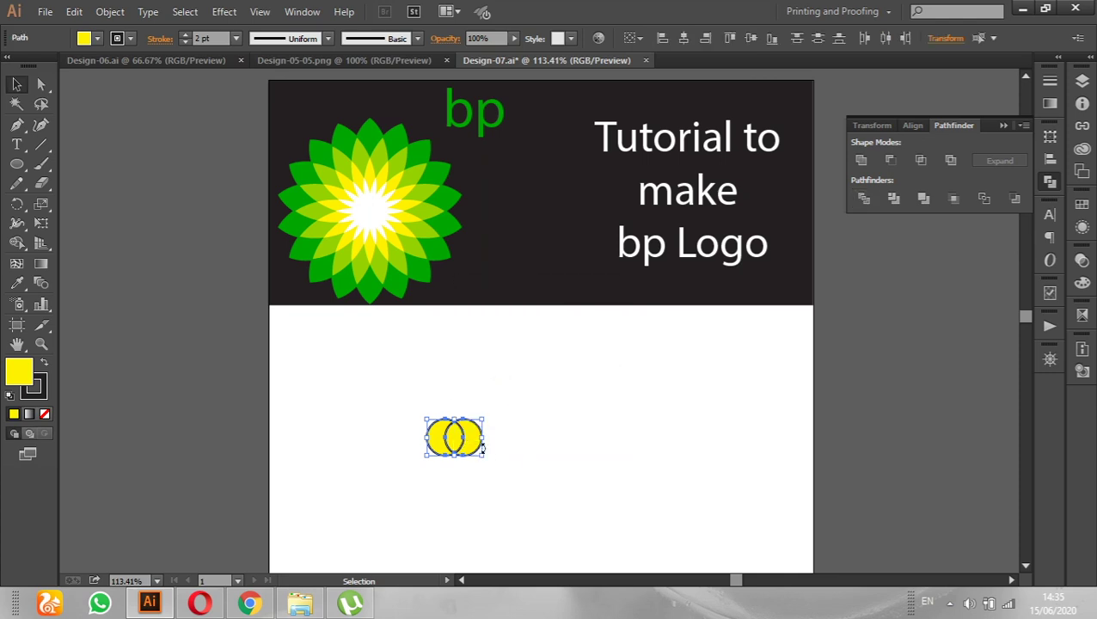
Pull the lens-shaped middle piece aside and delete the leftover circle pieces.
{"action": "left_click", "coordinate": [438, 442]}
{"action": "left_click_drag", "start_coordinate": [439, 443], "coordinate": [440, 442]}
{"action": "left_click", "coordinate": [470, 477]}
{"action": "left_click", "coordinate": [456, 454]}
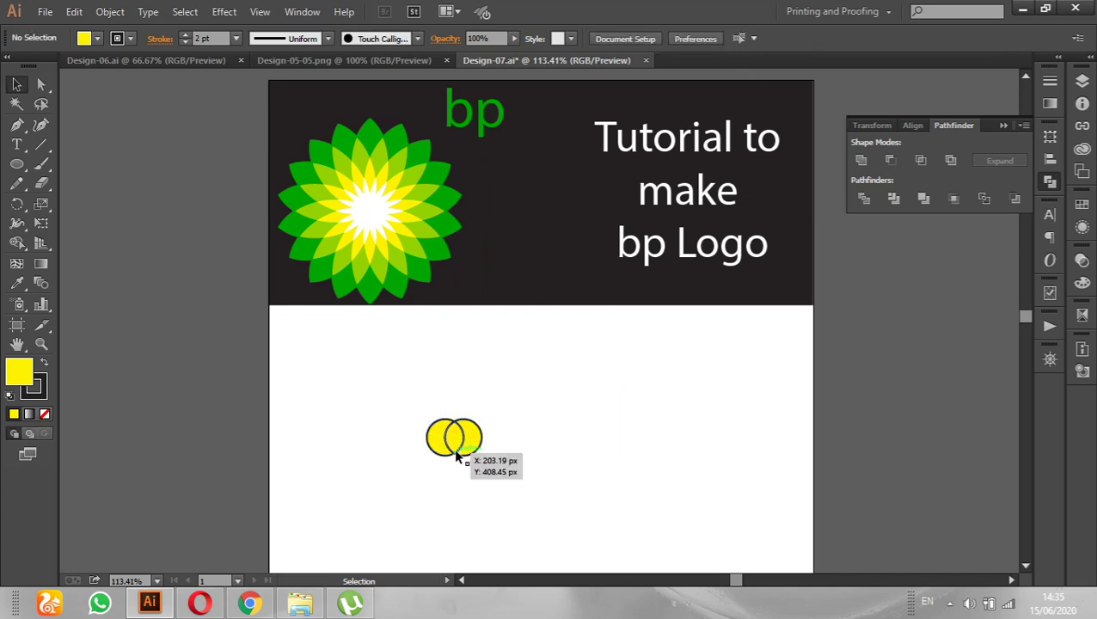
{"action": "left_click_drag", "start_coordinate": [457, 453], "coordinate": [571, 443]}
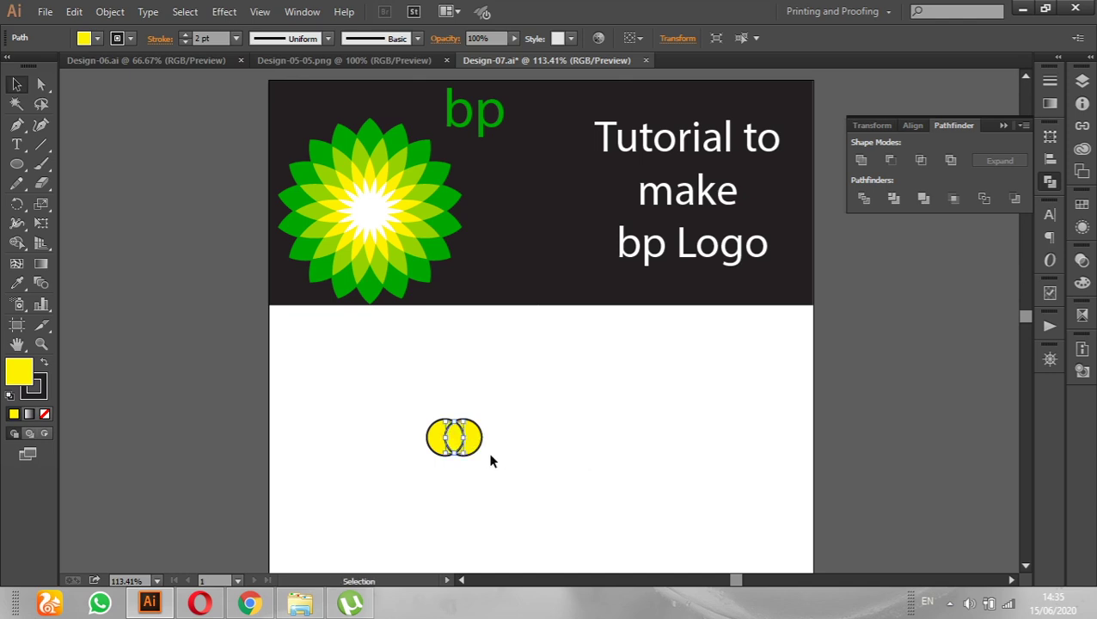
{"action": "left_click_drag", "start_coordinate": [460, 445], "coordinate": [629, 448]}
{"action": "left_click_drag", "start_coordinate": [505, 485], "coordinate": [394, 414]}
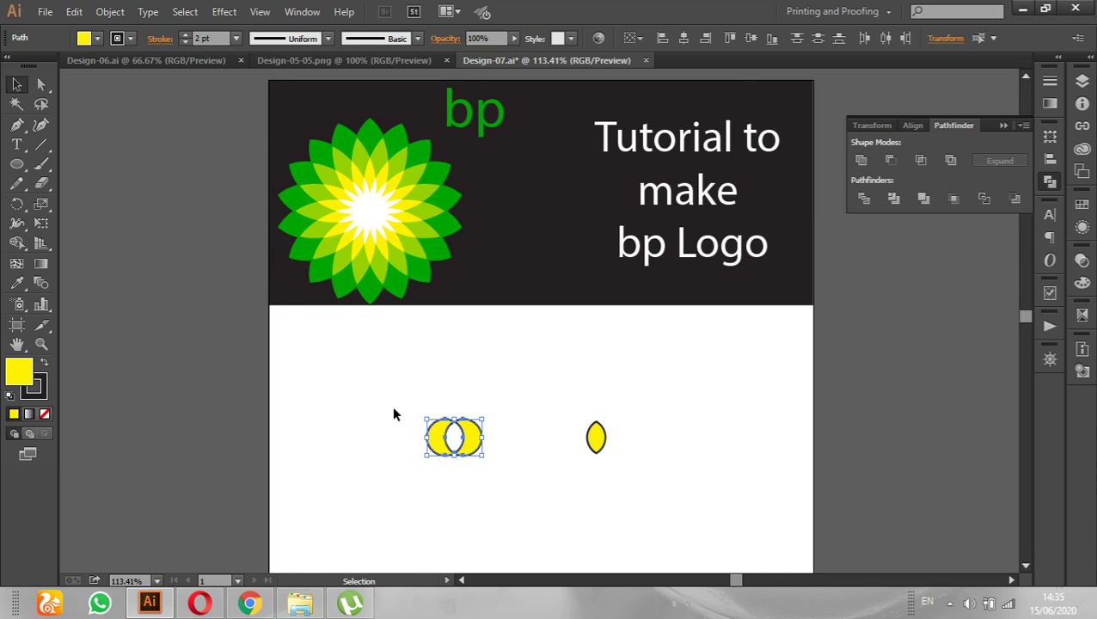
{"action": "key", "text": "Delete"}
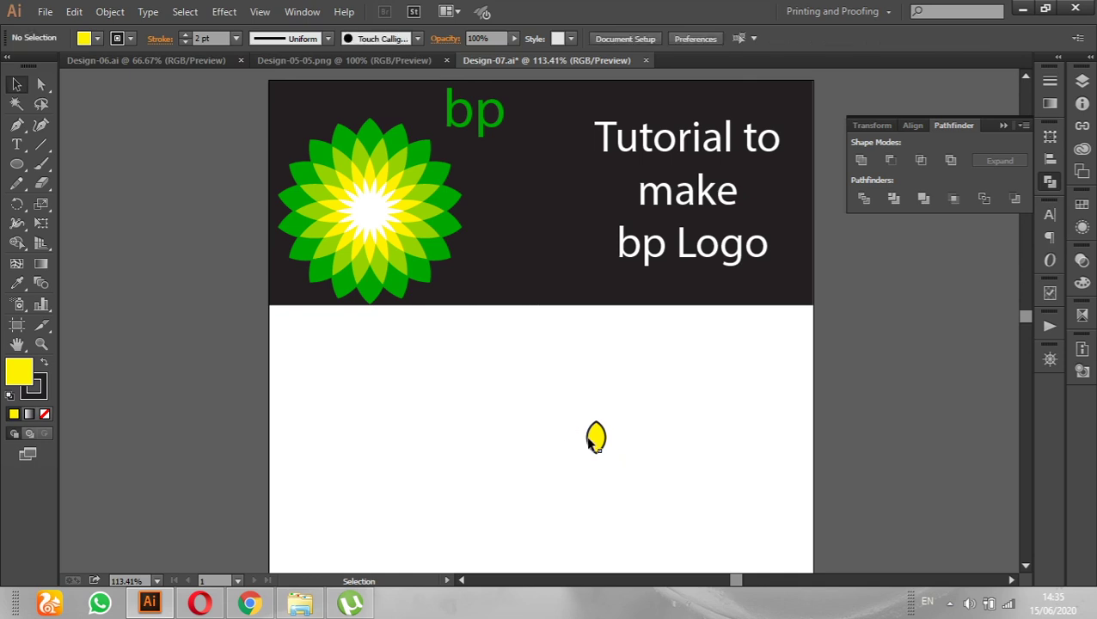
{"action": "left_click", "coordinate": [596, 441]}
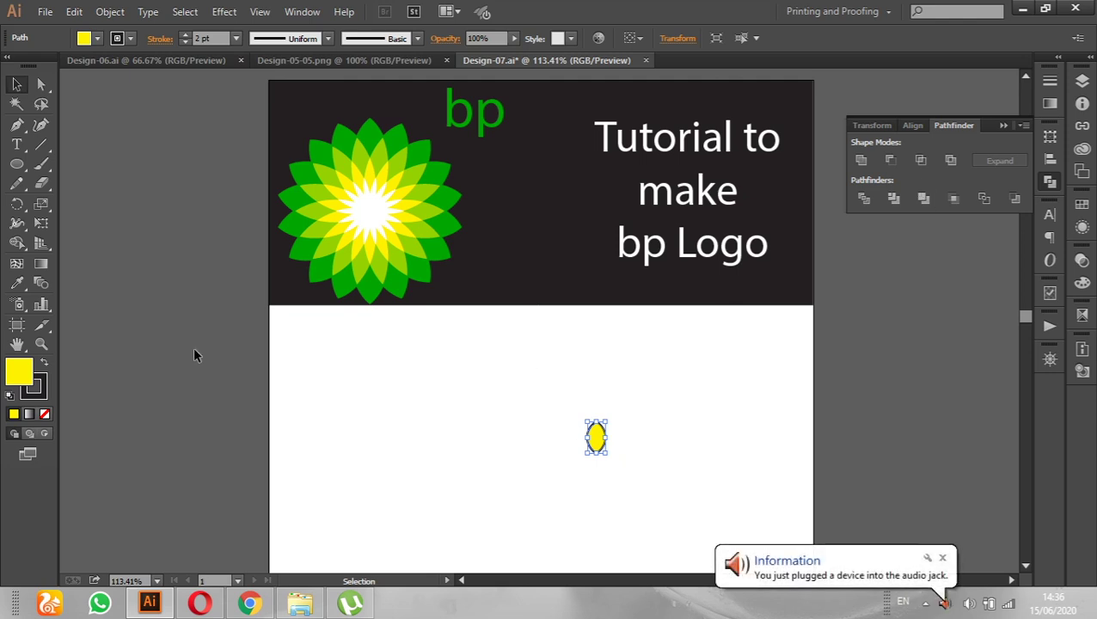
Draw another 40 px yellow circle with the Ellipse Tool.
{"action": "left_click", "coordinate": [943, 558]}
{"action": "left_click", "coordinate": [17, 165]}
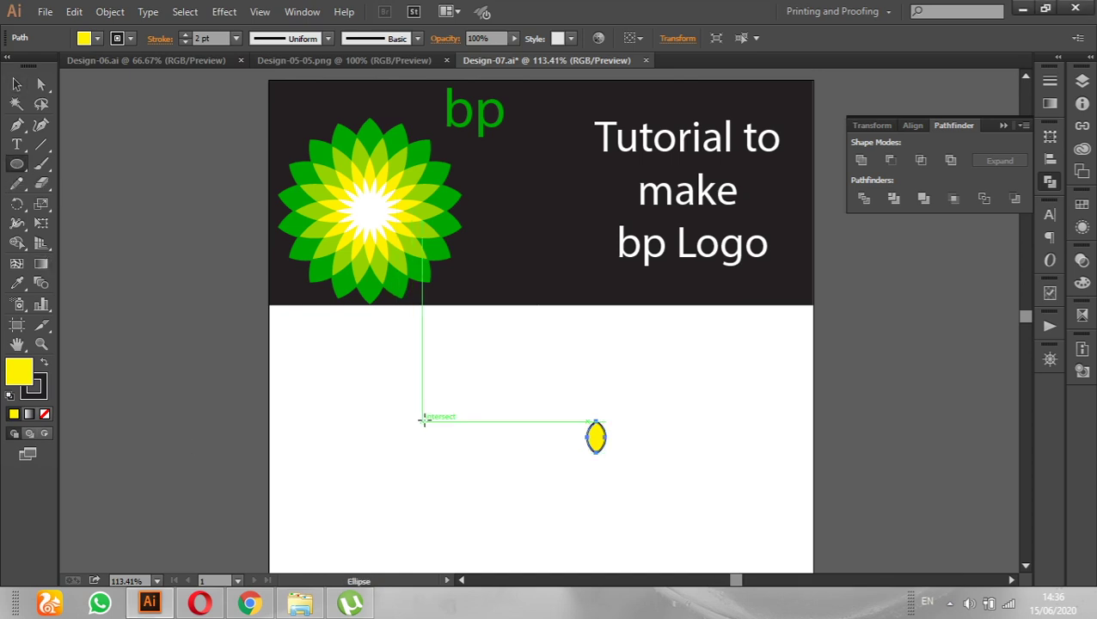
{"action": "left_click", "coordinate": [422, 421]}
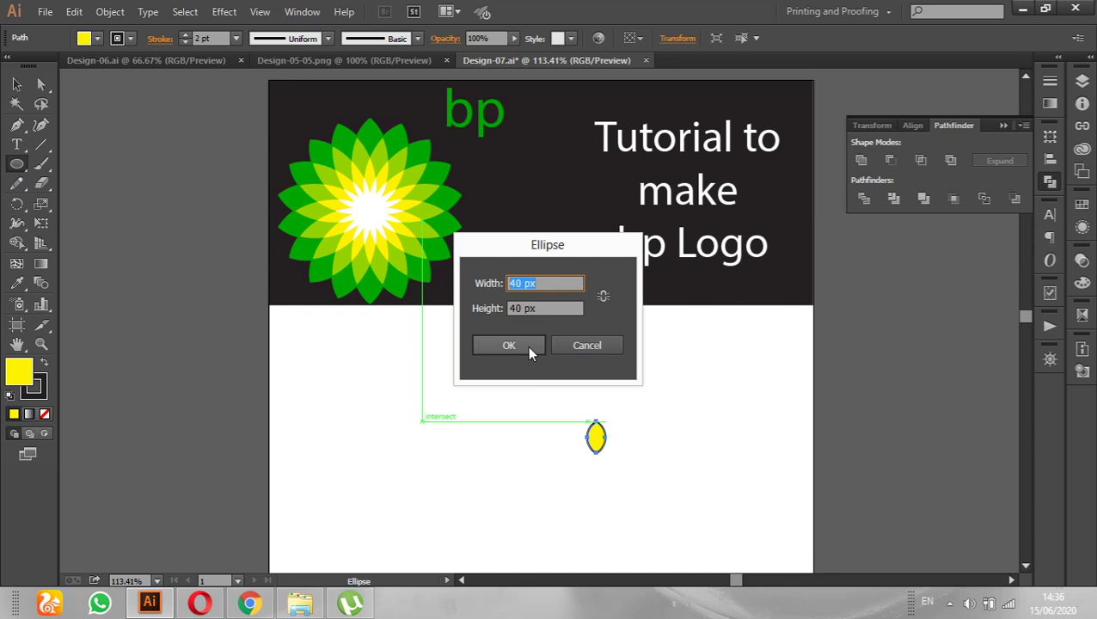
{"action": "left_click", "coordinate": [527, 345]}
Resize the yellow leaf shape to 40 px wide by 100 px tall.
{"action": "left_click", "coordinate": [16, 85]}
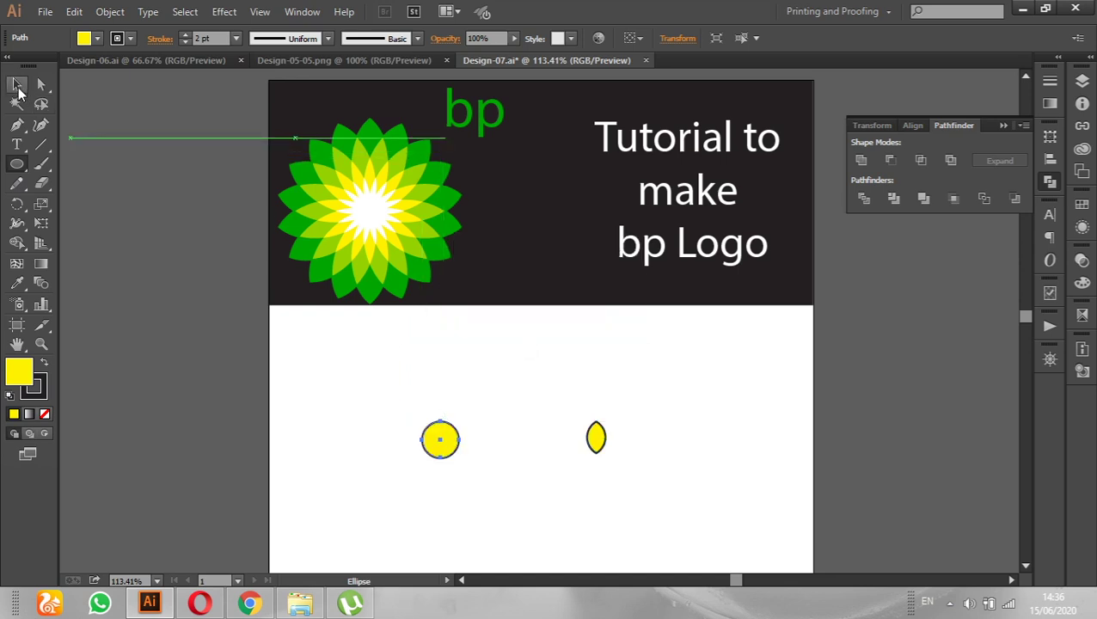
{"action": "left_click", "coordinate": [599, 437]}
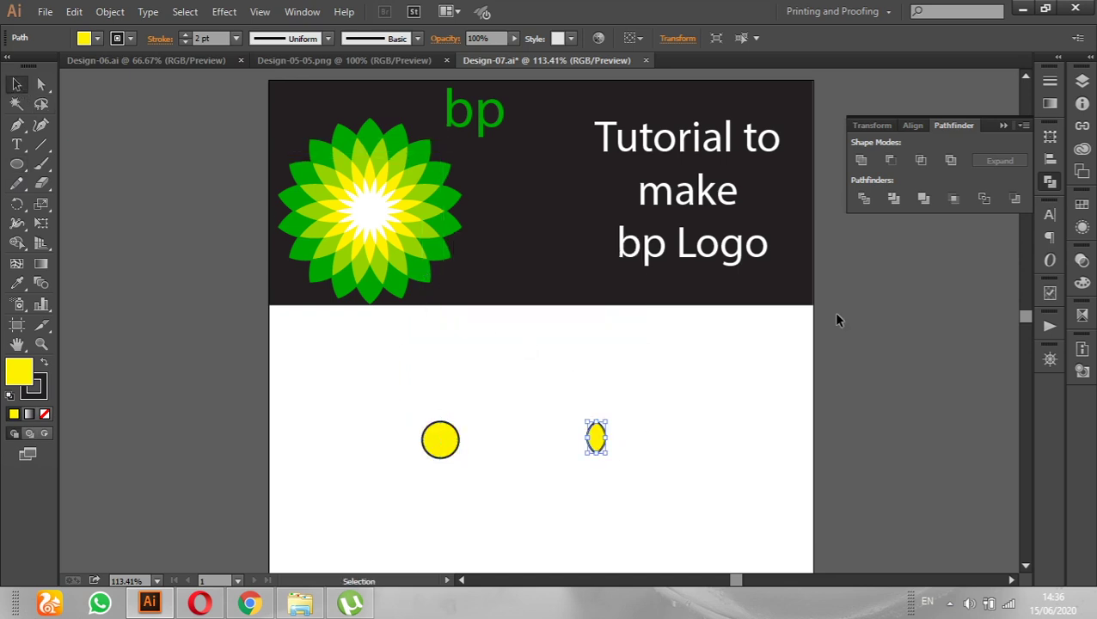
{"action": "left_click", "coordinate": [881, 129]}
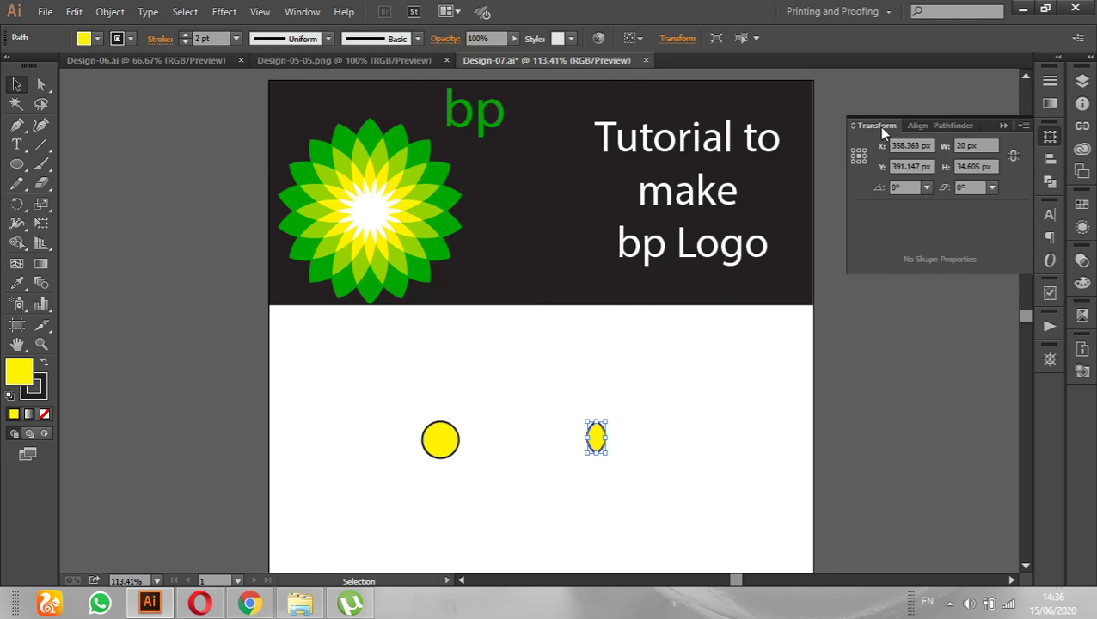
{"action": "left_click", "coordinate": [988, 145]}
{"action": "type", "text": "40"}
{"action": "left_click", "coordinate": [967, 167]}
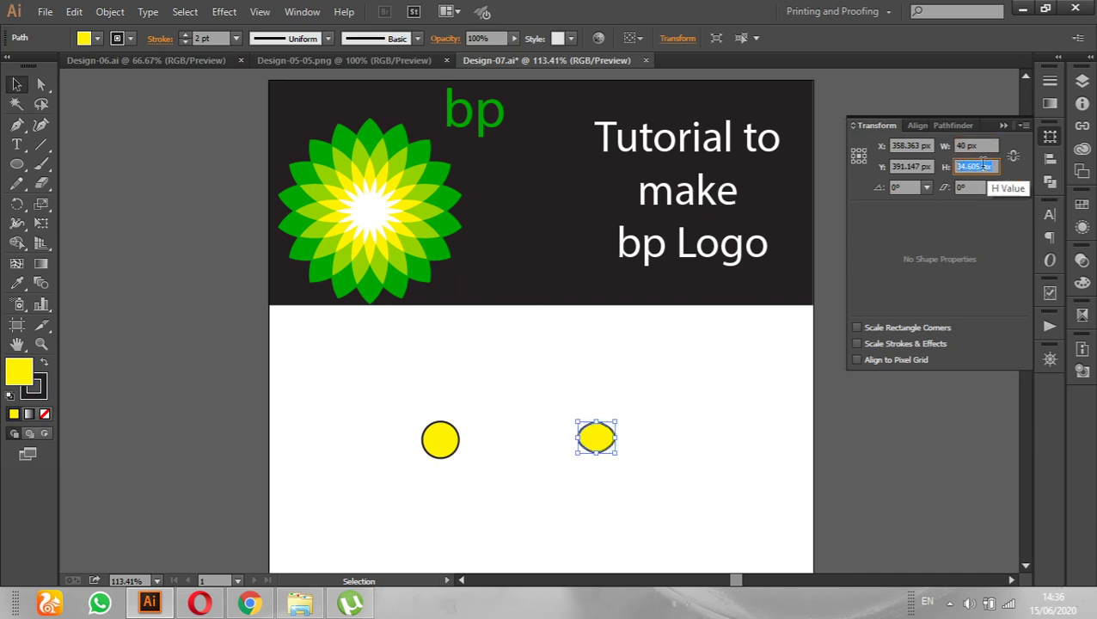
{"action": "type", "text": "100"}
{"action": "key", "text": "Return"}
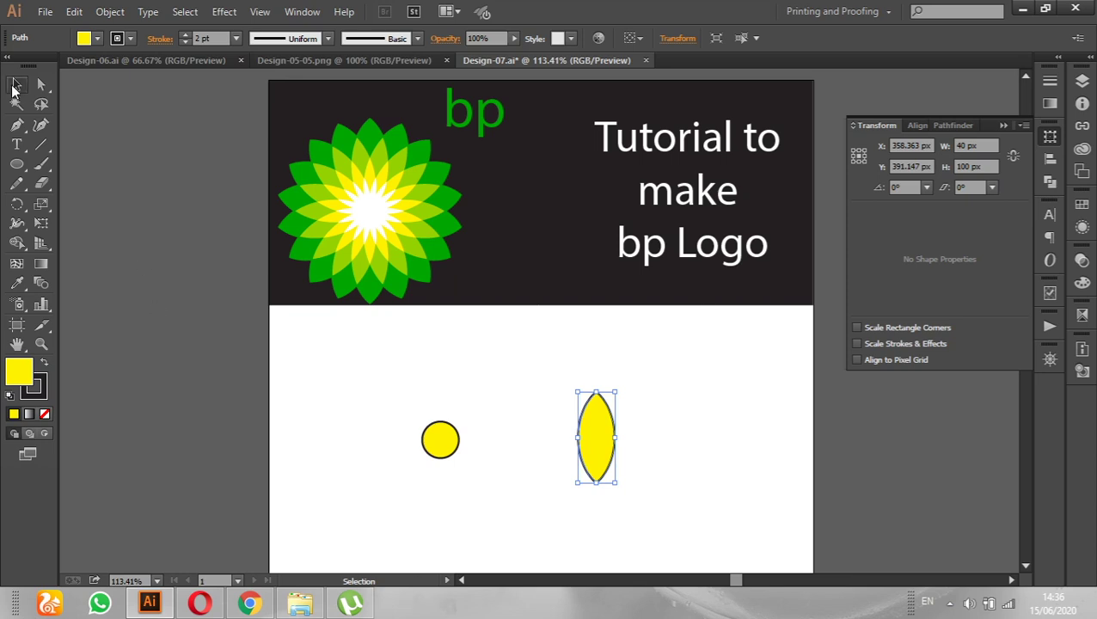
Drag the tall petal onto the circle so its lower tip meets the circle's centre.
{"action": "double_click", "coordinate": [576, 437]}
{"action": "left_click", "coordinate": [674, 469]}
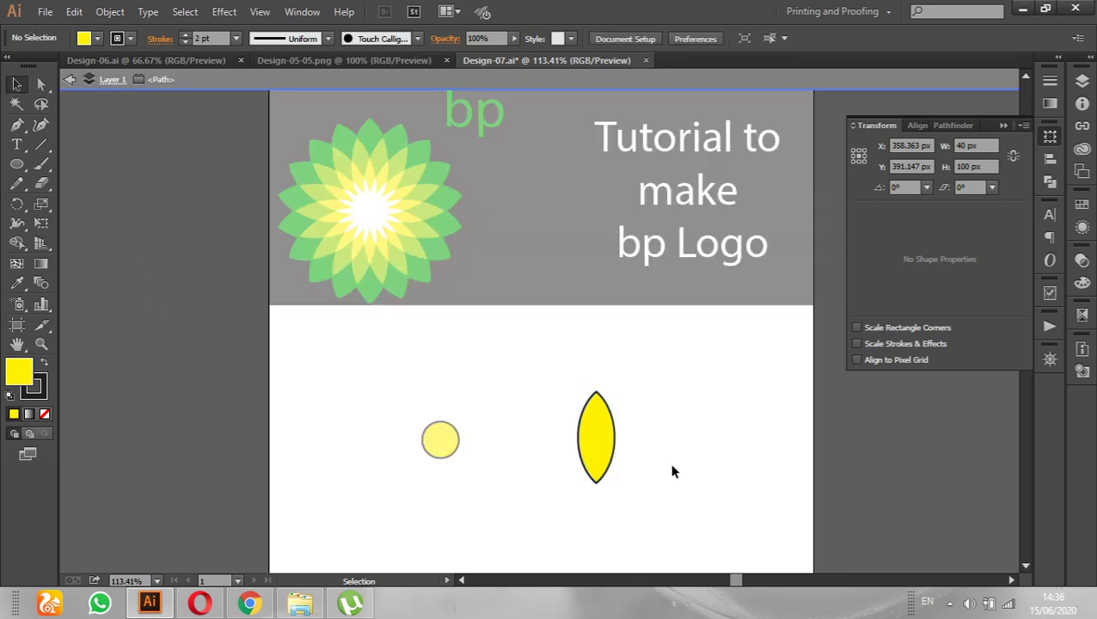
{"action": "left_click", "coordinate": [602, 453]}
{"action": "left_click", "coordinate": [676, 466]}
{"action": "double_click", "coordinate": [676, 466]}
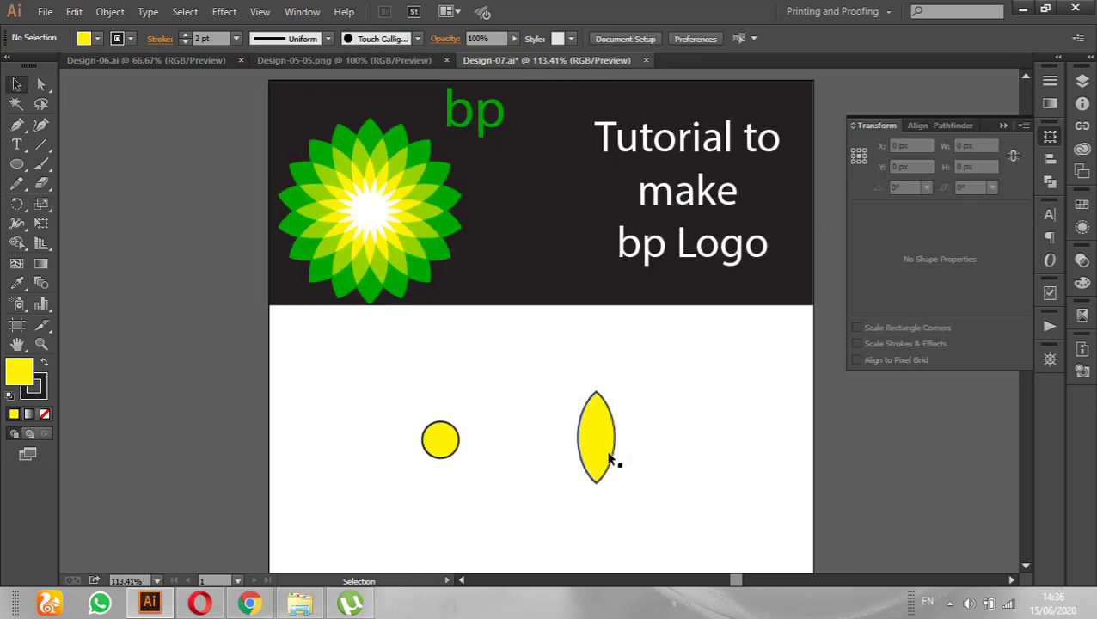
{"action": "mouse_move", "coordinate": [612, 459]}
{"action": "left_mouse_down"}
{"action": "mouse_move", "coordinate": [463, 405]}
{"action": "mouse_move", "coordinate": [517, 413]}
{"action": "left_mouse_up"}
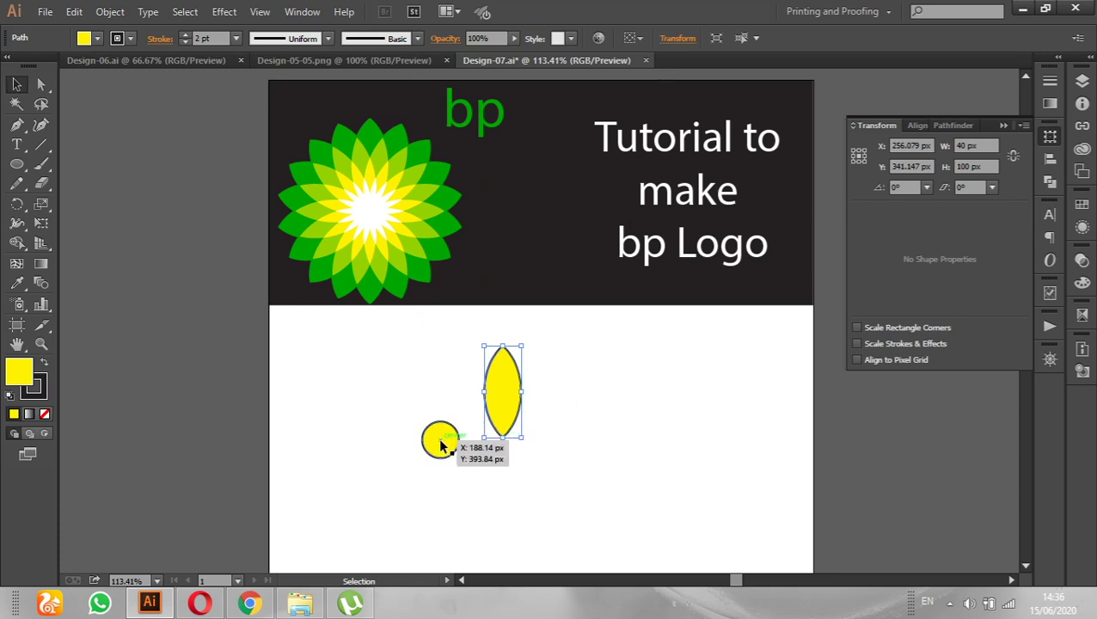
{"action": "left_click_drag", "start_coordinate": [502, 411], "coordinate": [445, 414]}
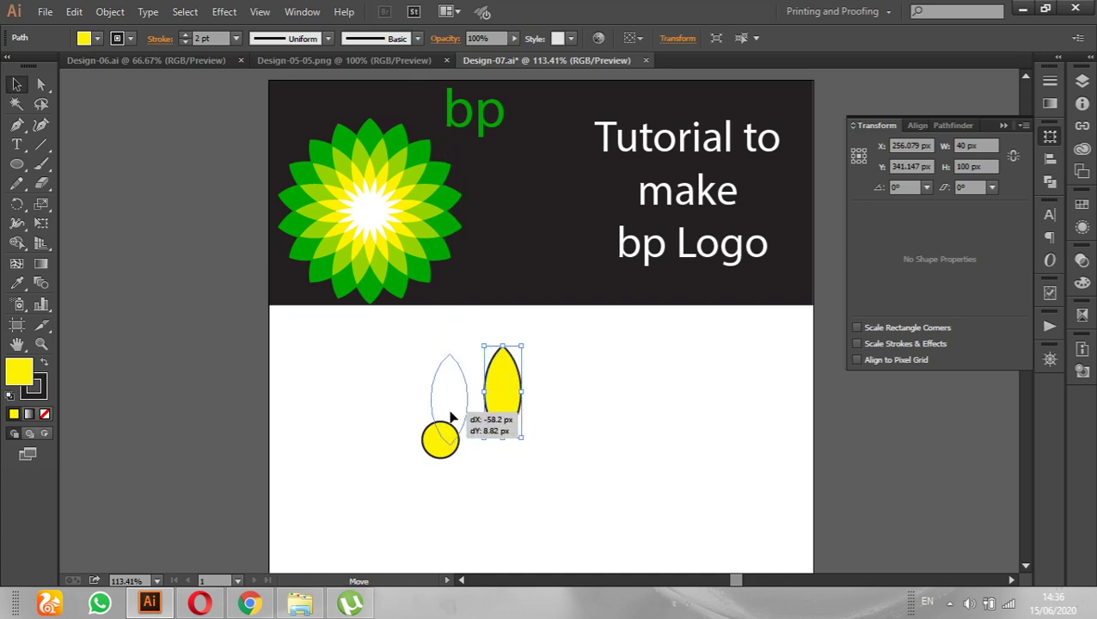
{"action": "left_click_drag", "start_coordinate": [442, 413], "coordinate": [443, 413]}
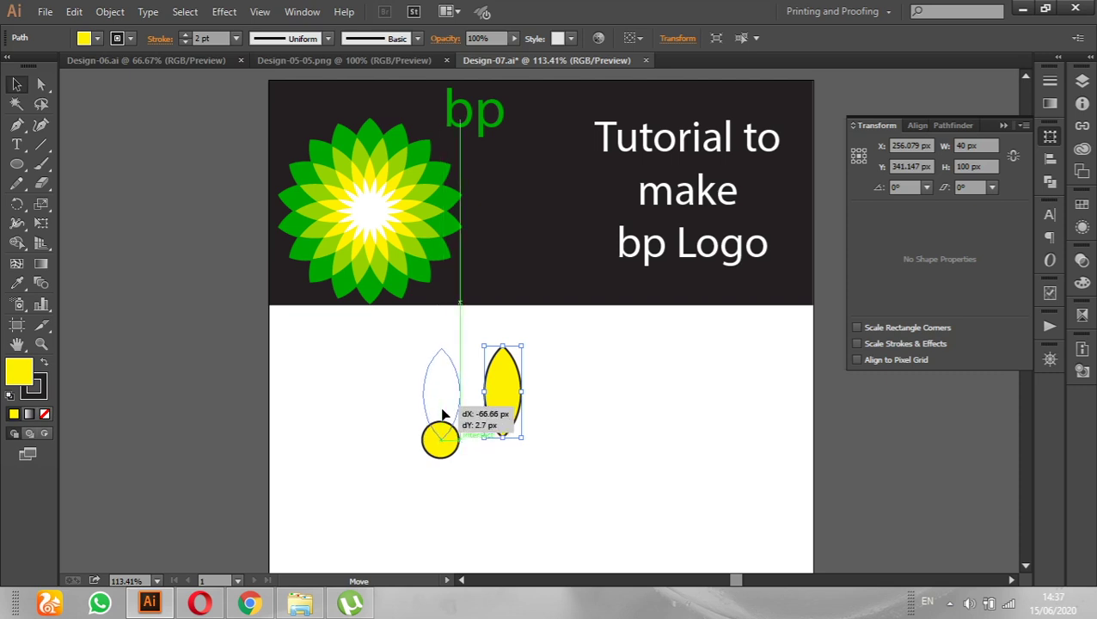
{"action": "left_click_drag", "start_coordinate": [442, 414], "coordinate": [443, 414]}
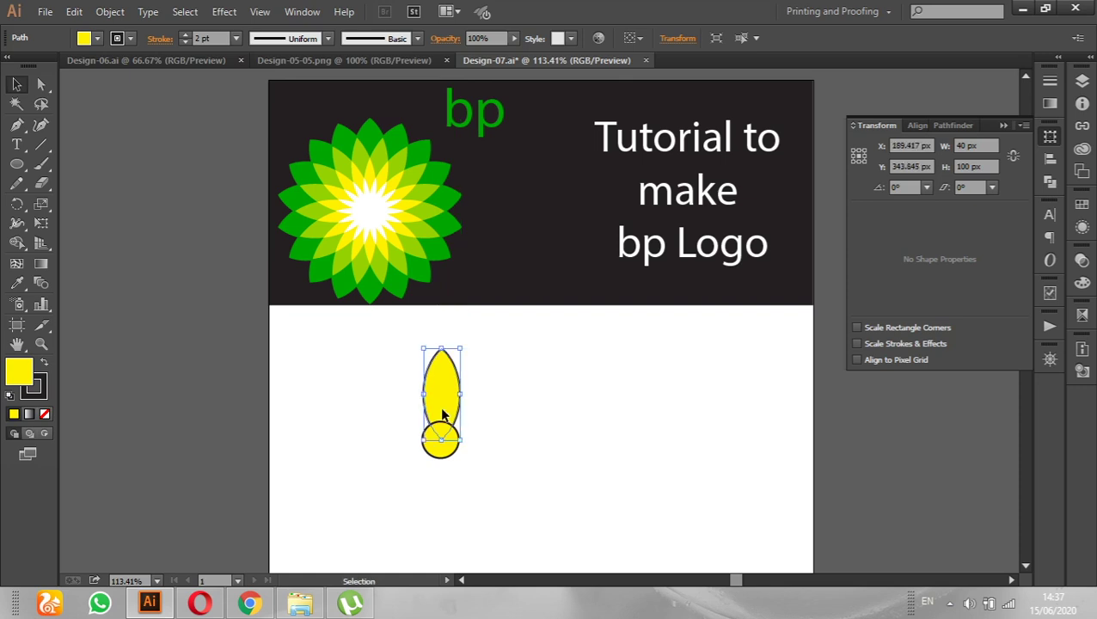
{"action": "left_click", "coordinate": [491, 477]}
{"action": "mouse_move", "coordinate": [451, 400]}
{"action": "left_mouse_down"}
{"action": "mouse_move", "coordinate": [450, 411]}
{"action": "mouse_move", "coordinate": [452, 397]}
{"action": "left_mouse_up"}
{"action": "left_click", "coordinate": [509, 443]}
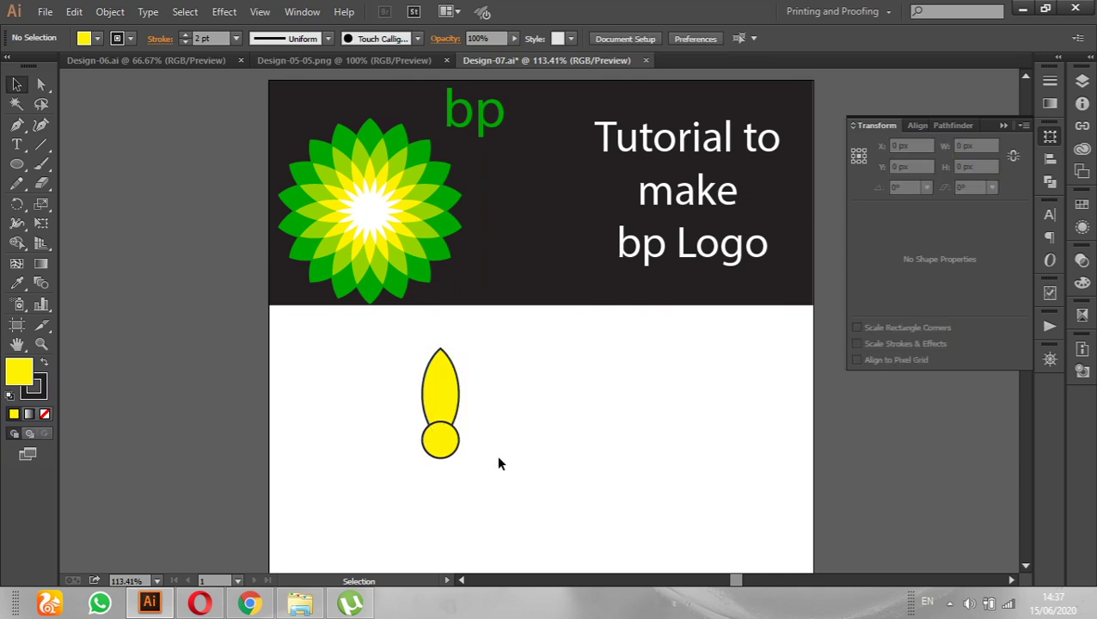
Select the petal and set the Rotate tool's pivot at the circle's centre.
{"action": "left_click", "coordinate": [437, 389]}
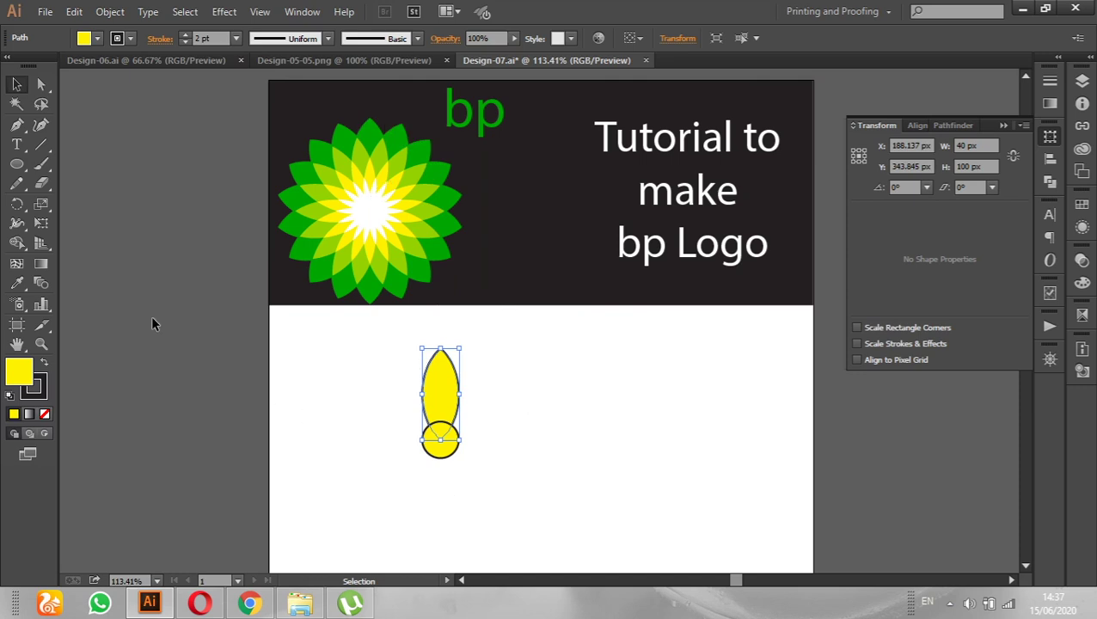
{"action": "left_click", "coordinate": [16, 204]}
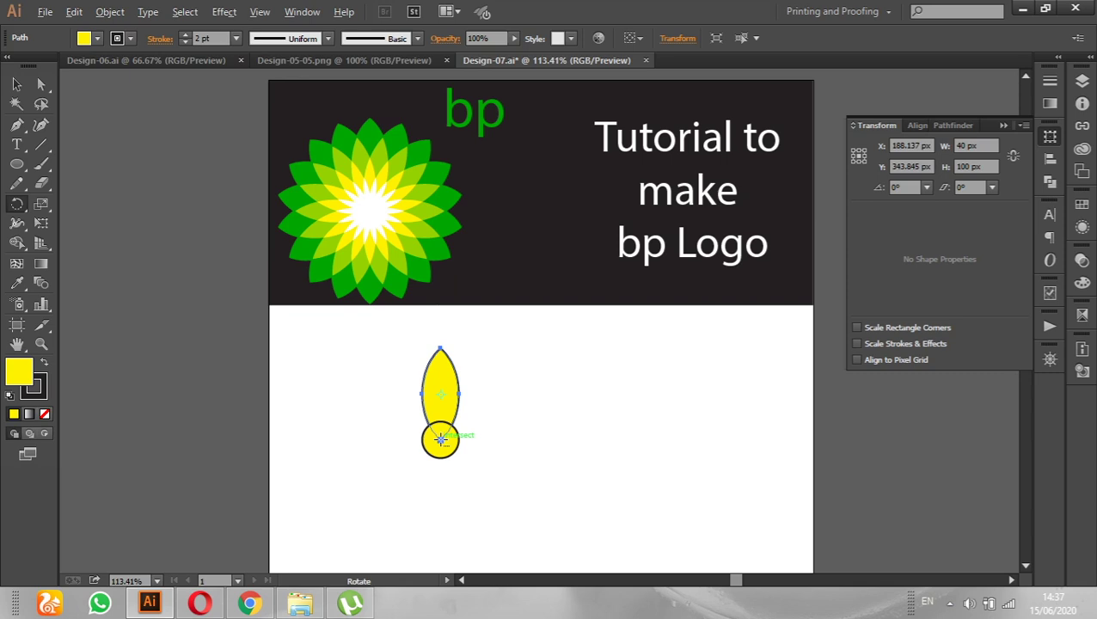
{"action": "left_click", "coordinate": [440, 438], "text": "alt"}
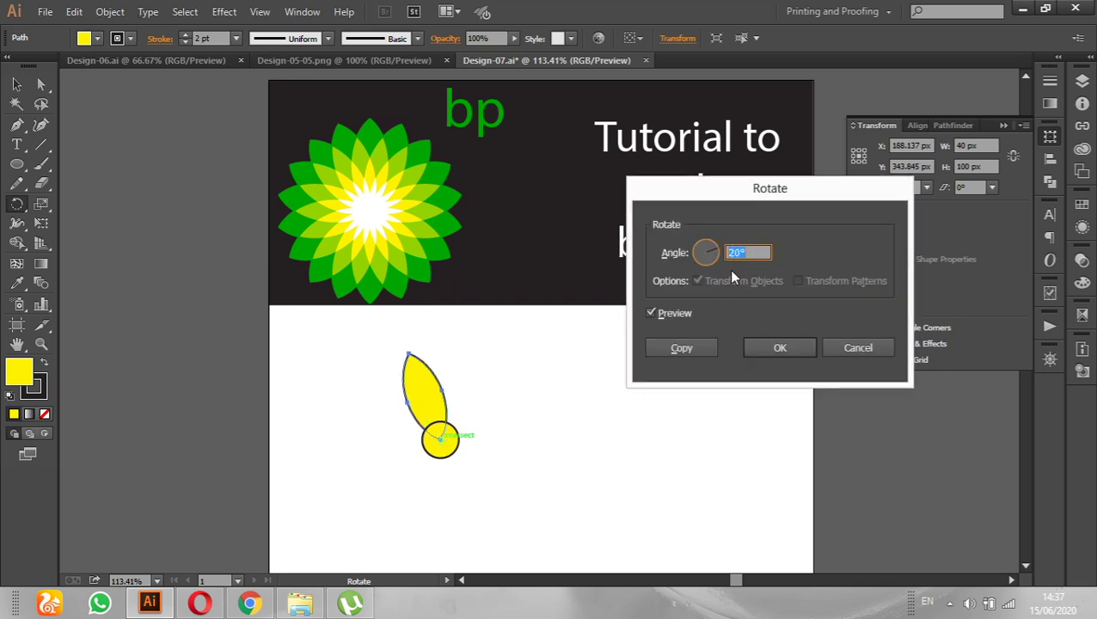
Make a copy of the petal rotated by 360/18 degrees.
{"action": "left_click", "coordinate": [650, 313]}
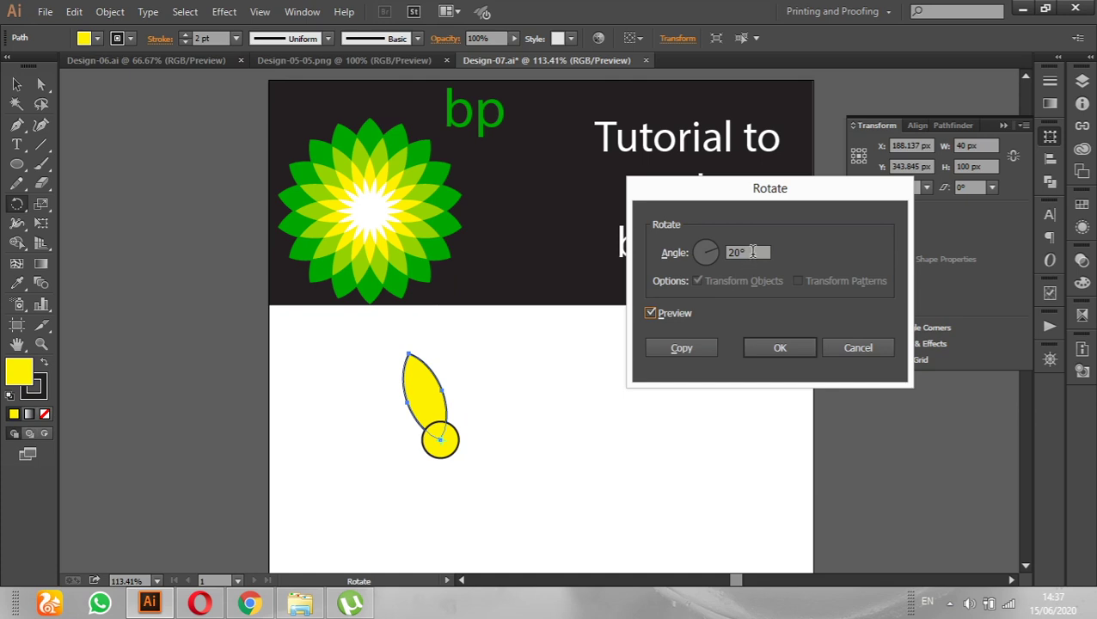
{"action": "left_click_drag", "start_coordinate": [752, 251], "coordinate": [711, 258]}
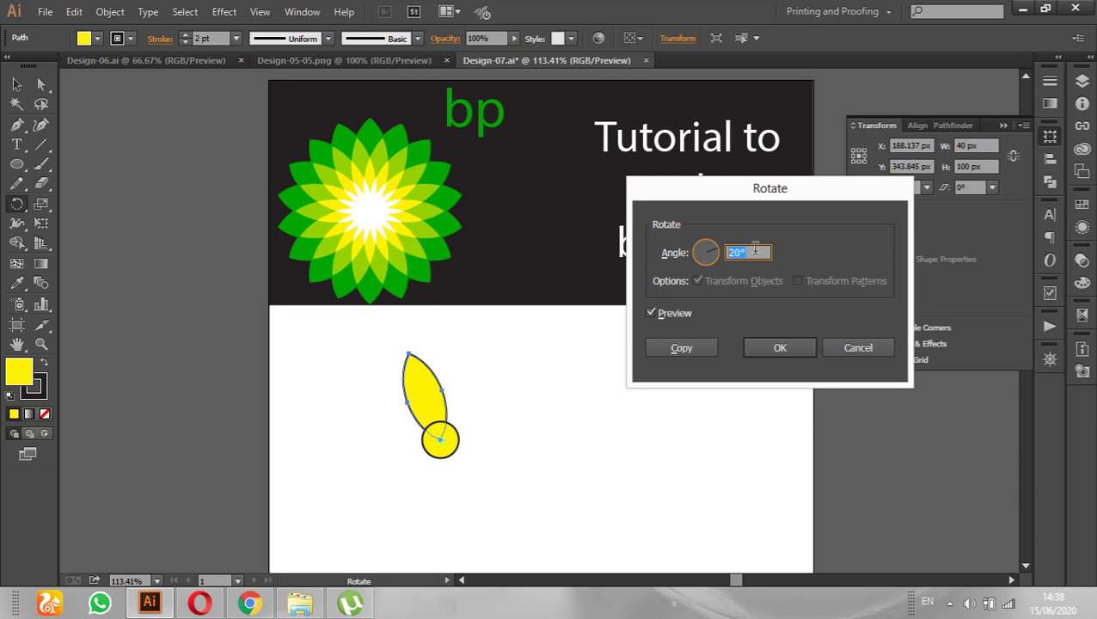
{"action": "type", "text": "360"}
{"action": "type", "text": "/"}
{"action": "type", "text": "18"}
{"action": "left_click", "coordinate": [687, 348]}
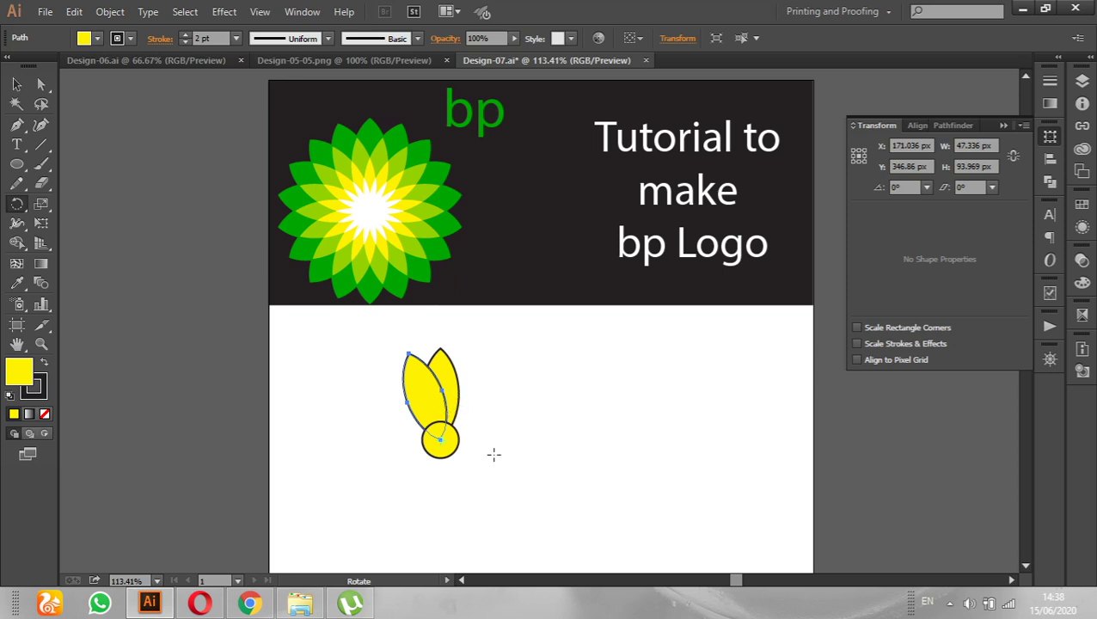
Repeat the rotated copy with Ctrl+D to add petals around the circle.
{"action": "key", "text": "v"}
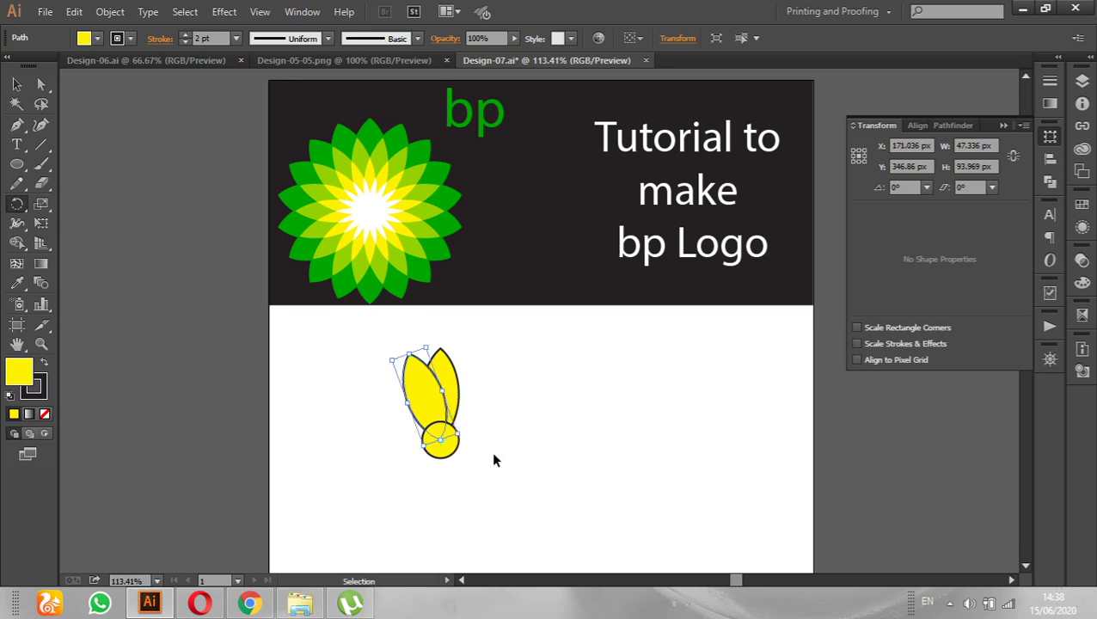
{"action": "key", "text": "ctrl+d"}
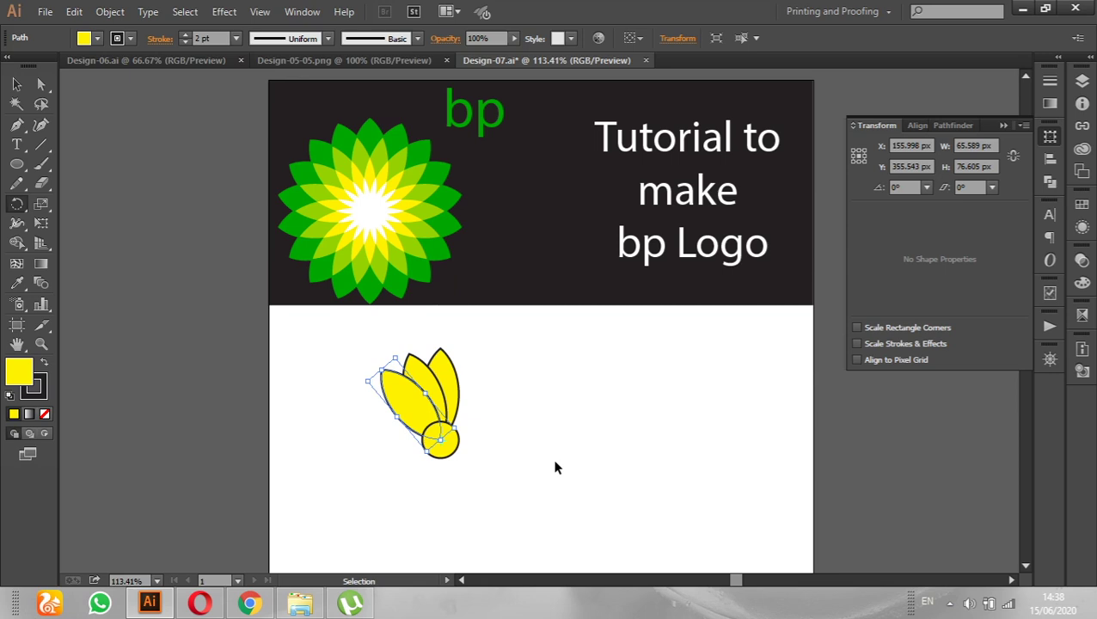
{"action": "key", "text": "ctrl+d"}
{"action": "key", "text": "ctrl+d"}
{"action": "key", "text": "ctrl+d"}
{"action": "key", "text": "ctrl+d"}
{"action": "key", "text": "ctrl+d"}
{"action": "key", "text": "ctrl+d"}
{"action": "key", "text": "ctrl+d"}
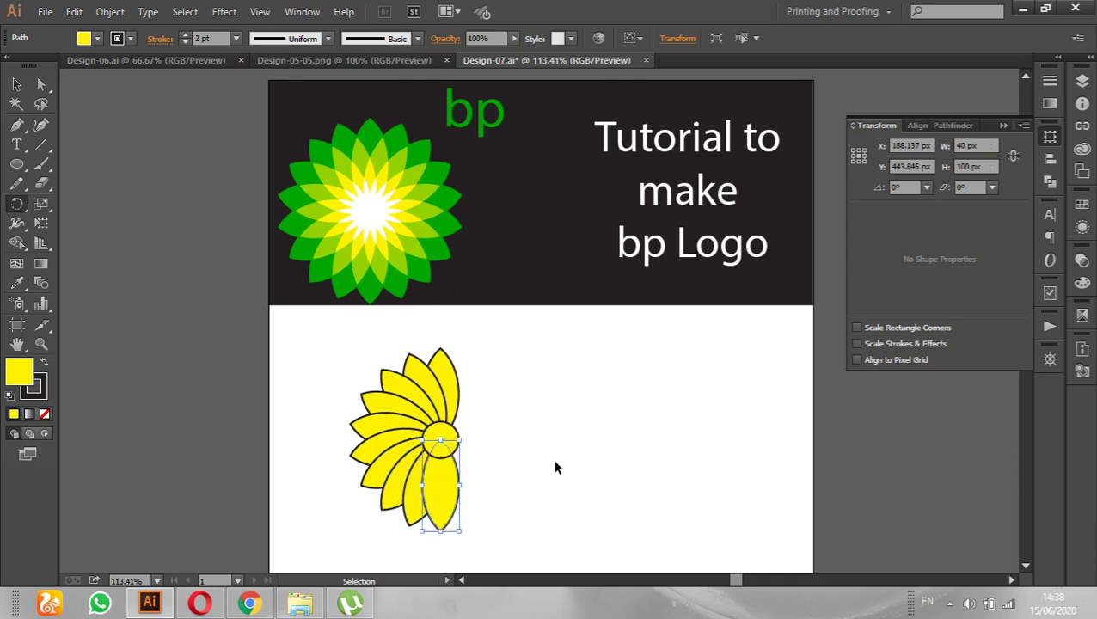
{"action": "key", "text": "ctrl+d"}
{"action": "key", "text": "ctrl+d"}
{"action": "key", "text": "ctrl+d"}
{"action": "key", "text": "ctrl+d"}
{"action": "key", "text": "ctrl+d"}
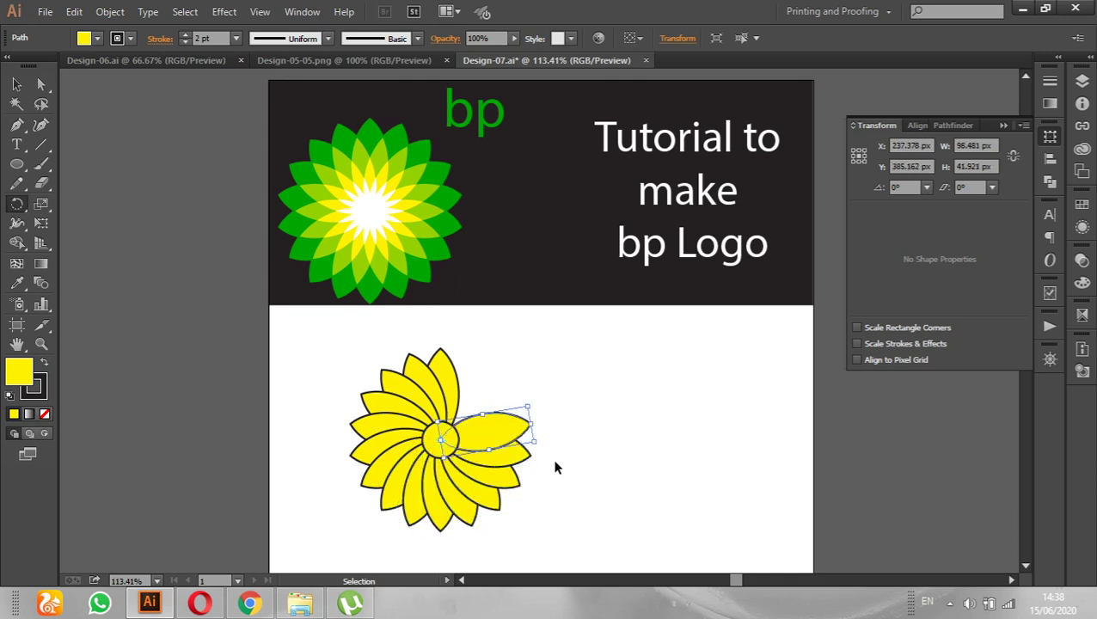
{"action": "key", "text": "ctrl+d"}
{"action": "key", "text": "ctrl+d"}
Undo the extra overlapping petal and marquee-select all petals and the circle.
{"action": "key", "text": "ctrl+z"}
{"action": "key", "text": "r"}
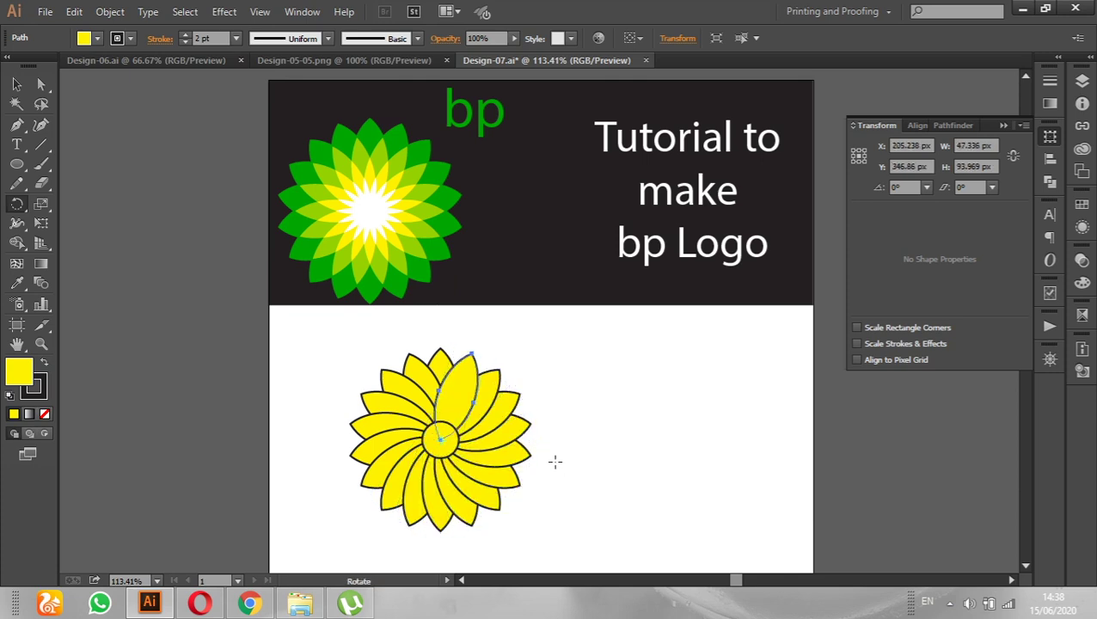
{"action": "key", "text": "v"}
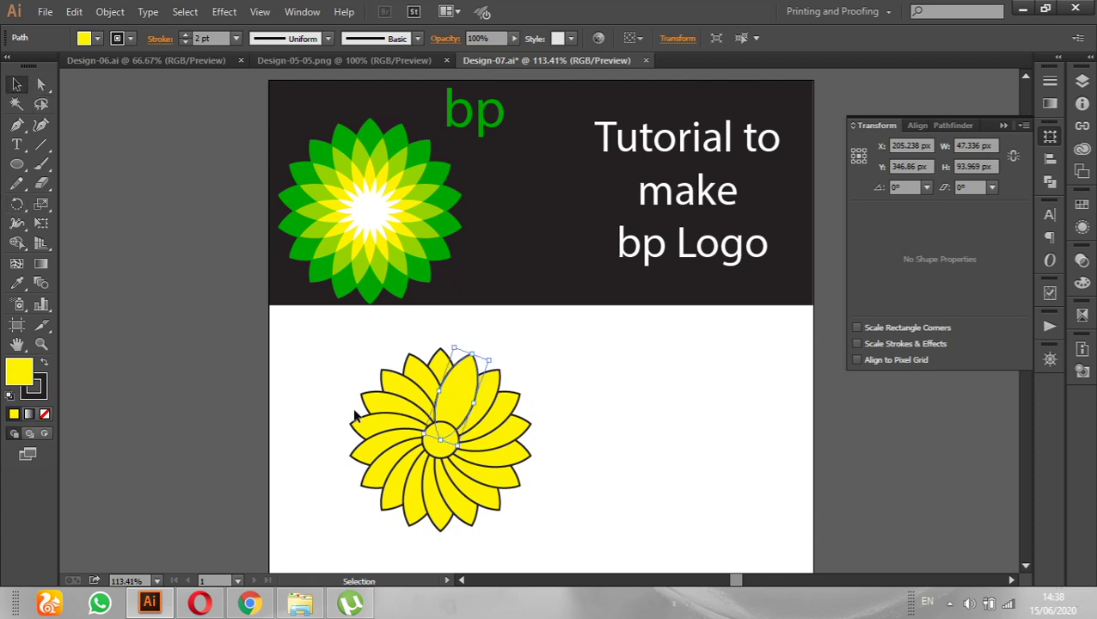
{"action": "left_click", "coordinate": [355, 416]}
{"action": "left_click_drag", "start_coordinate": [331, 356], "coordinate": [558, 563]}
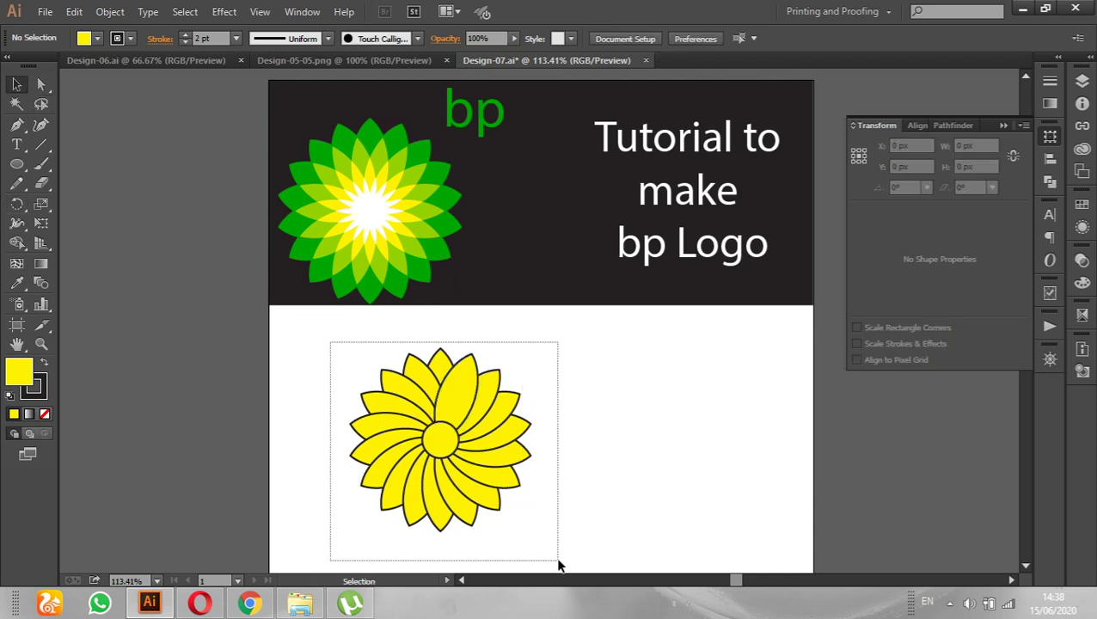
Apply Pathfinder Divide to the whole flower and zoom in on it.
{"action": "left_click", "coordinate": [953, 126]}
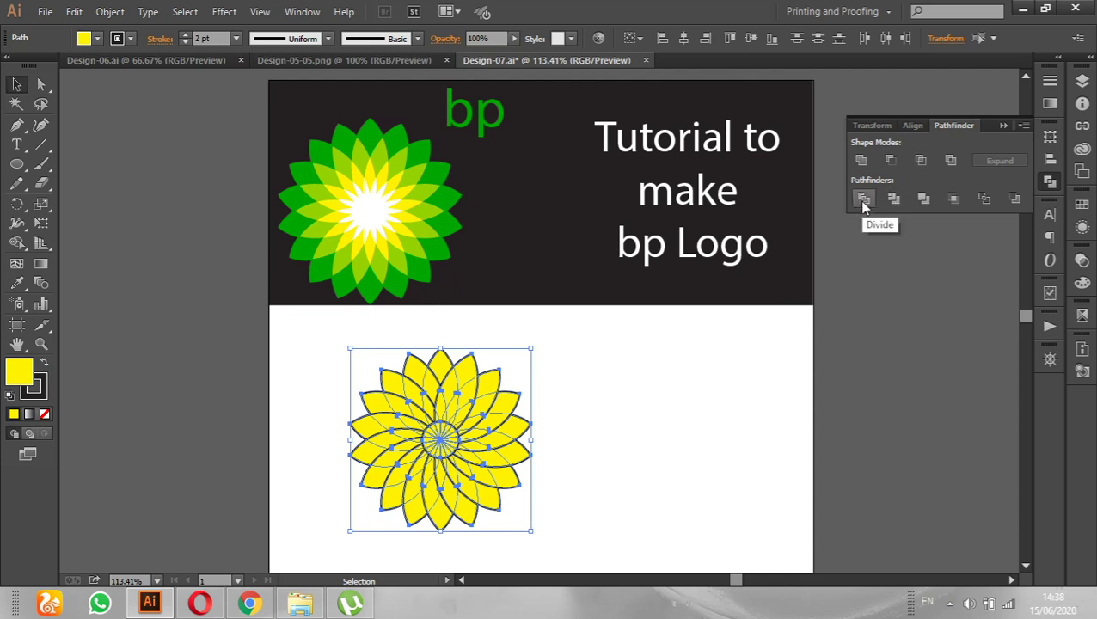
{"action": "left_click", "coordinate": [864, 199]}
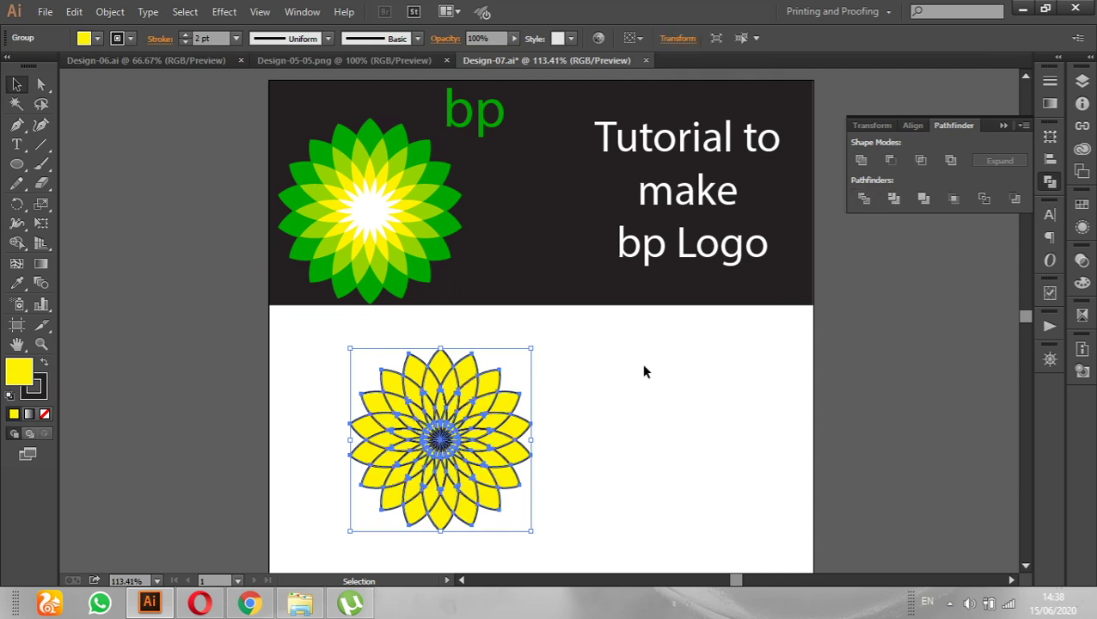
{"action": "key", "text": "z"}
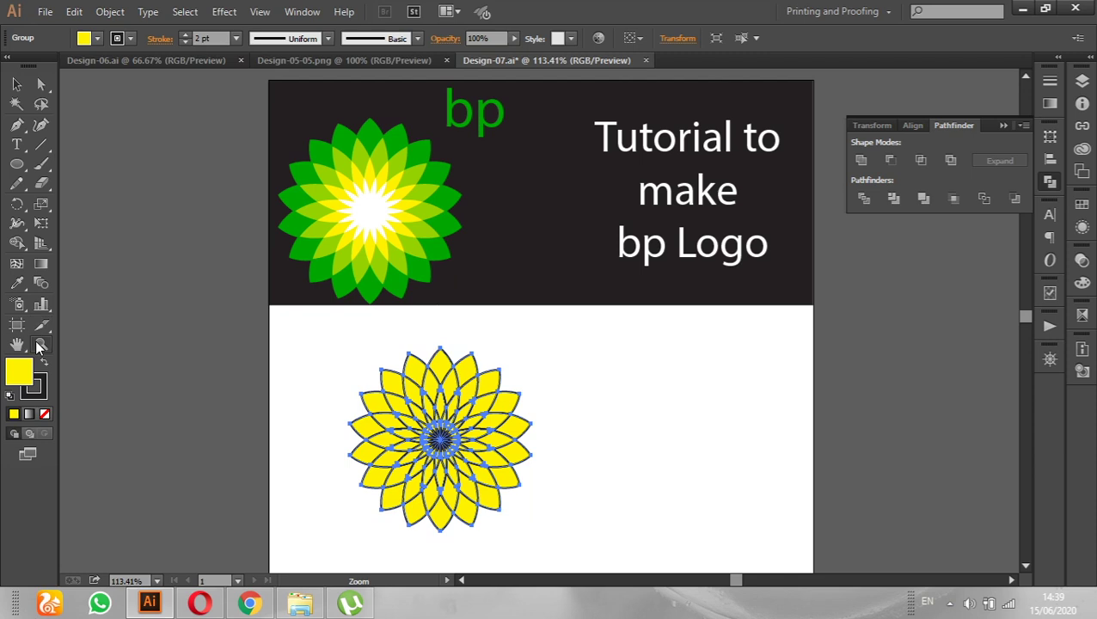
{"action": "left_click_drag", "start_coordinate": [331, 331], "coordinate": [553, 543]}
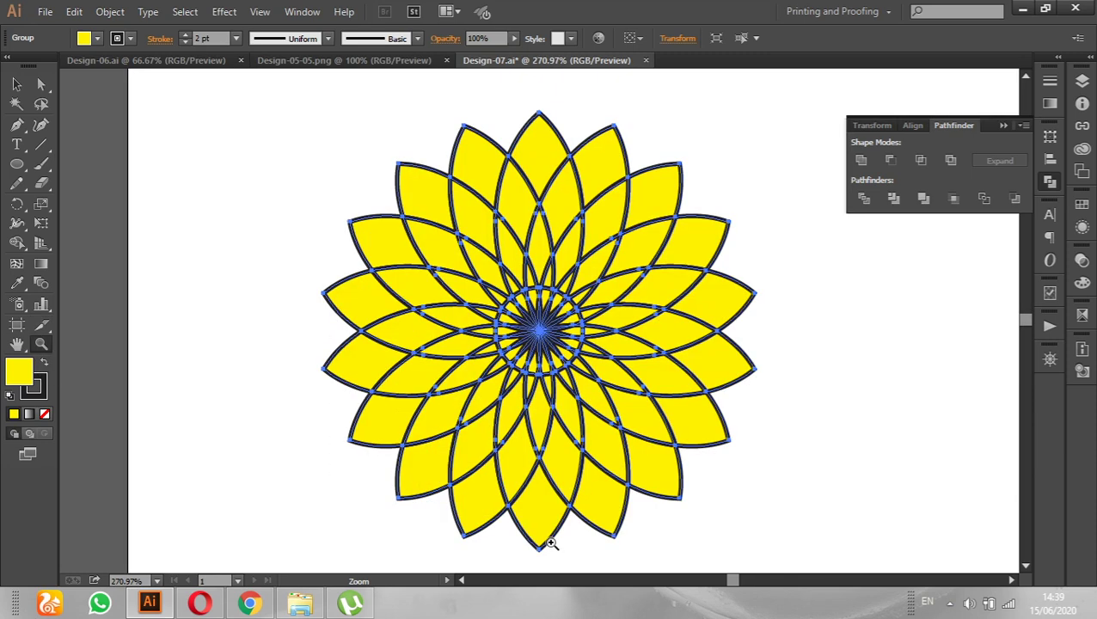
{"action": "left_click", "coordinate": [16, 84]}
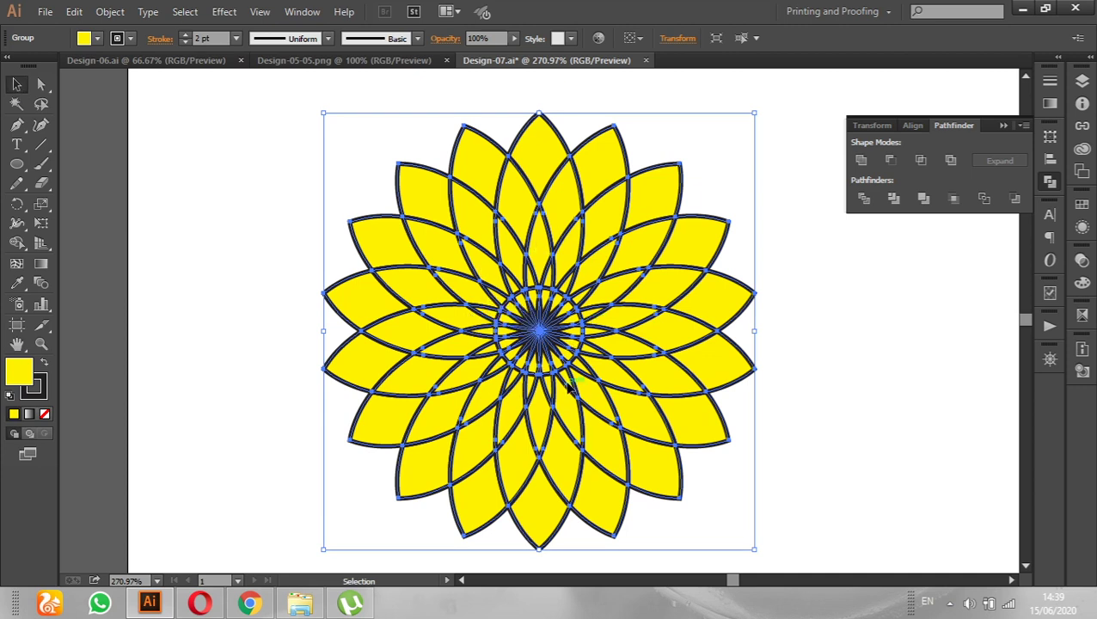
Ungroup the divided flower and Shape Builder-drag across the centre pieces to merge them.
{"action": "right_click", "coordinate": [607, 378]}
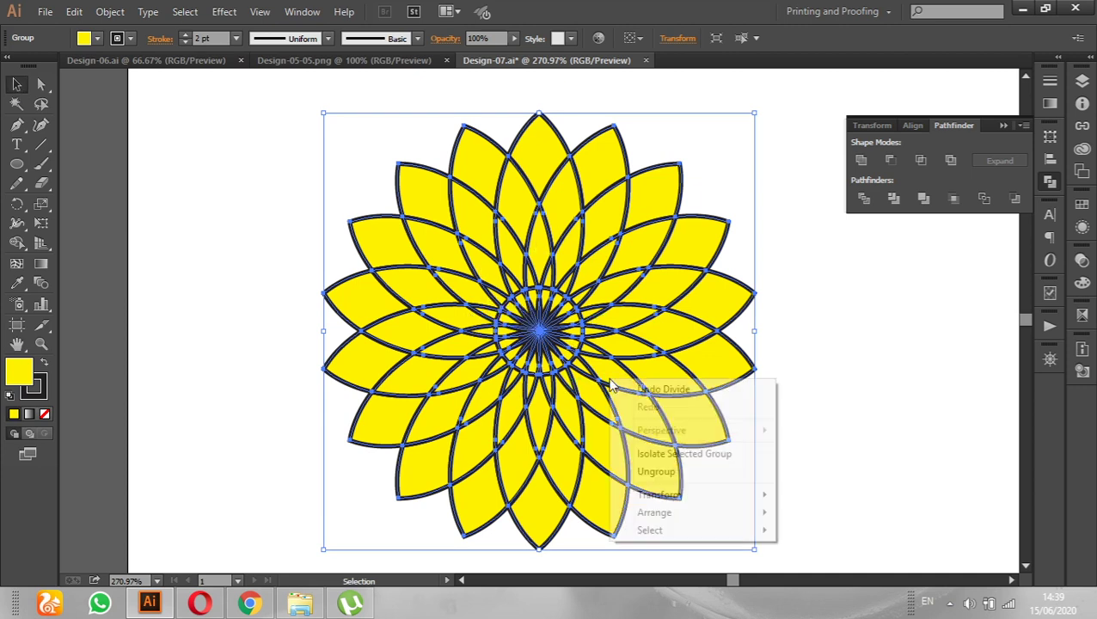
{"action": "left_click", "coordinate": [659, 473]}
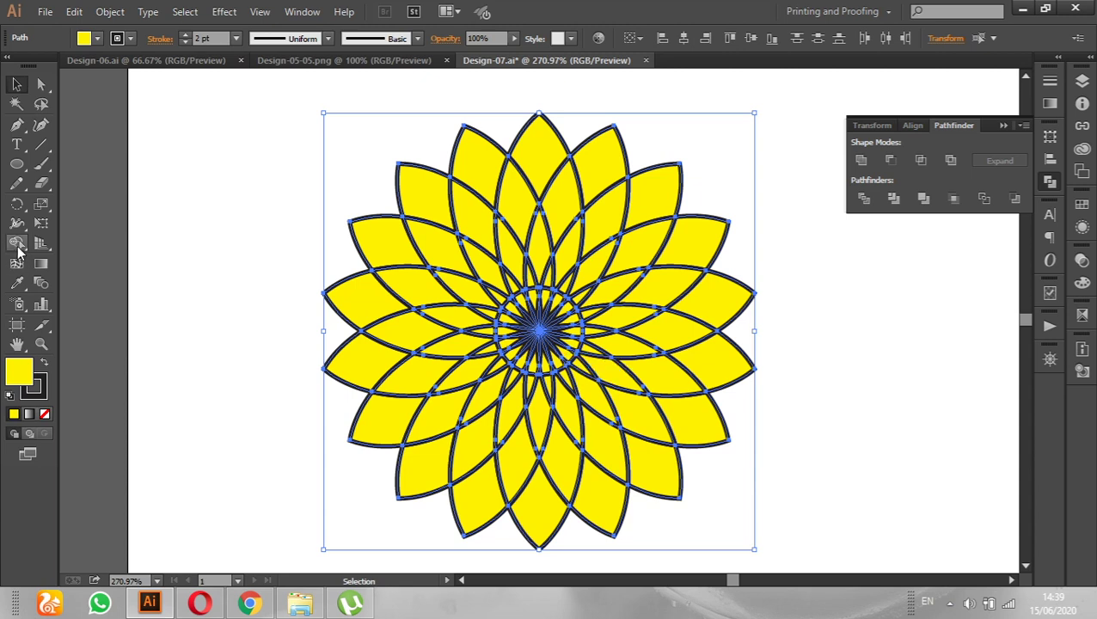
{"action": "left_click", "coordinate": [18, 246]}
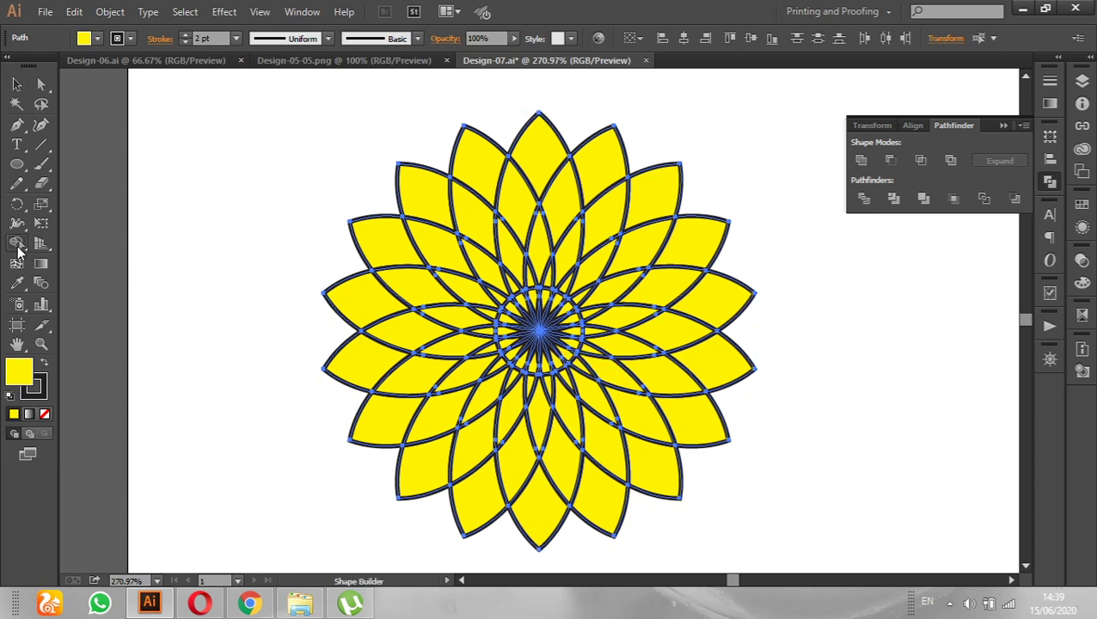
{"action": "left_click_drag", "start_coordinate": [526, 258], "coordinate": [534, 301]}
{"action": "mouse_move", "coordinate": [572, 304]}
{"action": "left_mouse_down"}
{"action": "mouse_move", "coordinate": [535, 311]}
{"action": "mouse_move", "coordinate": [543, 354]}
{"action": "left_mouse_up"}
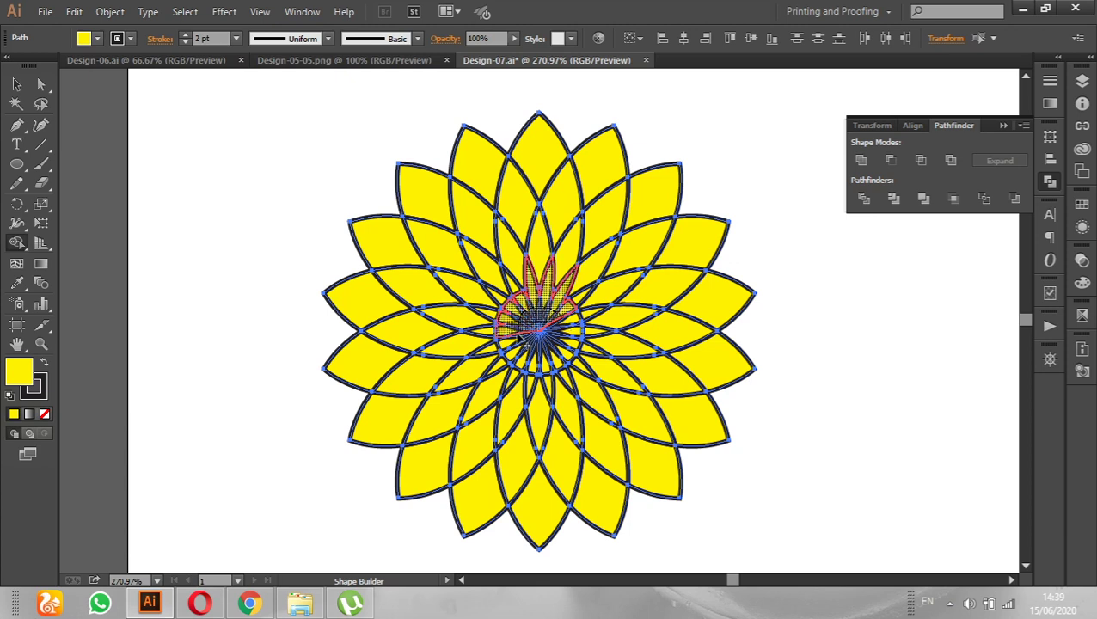
{"action": "left_click_drag", "start_coordinate": [543, 354], "coordinate": [561, 318]}
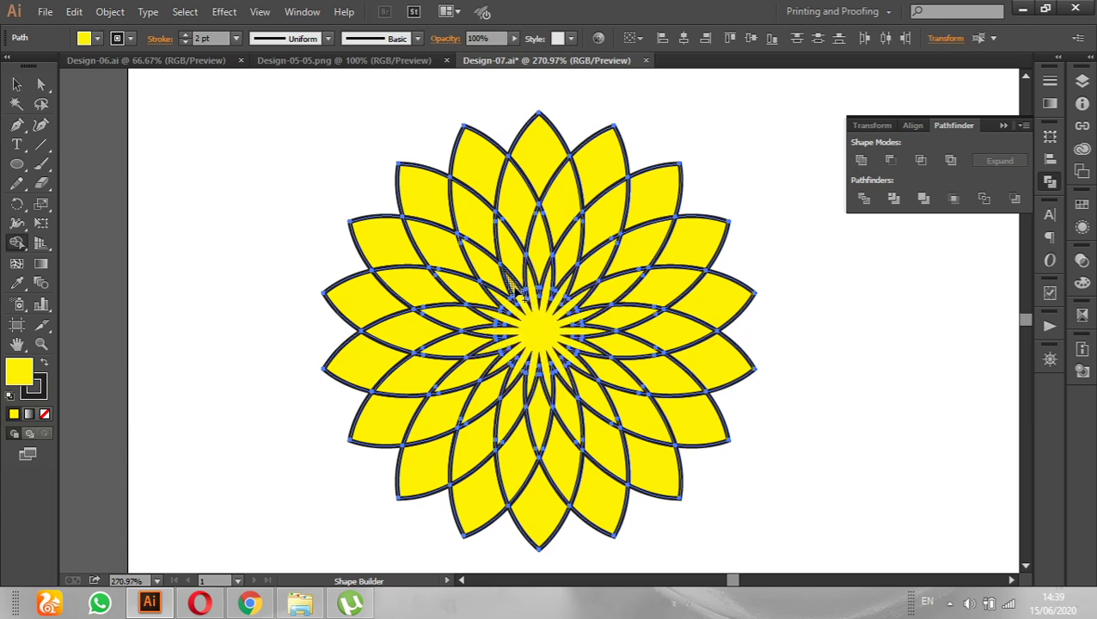
{"action": "left_click", "coordinate": [17, 84]}
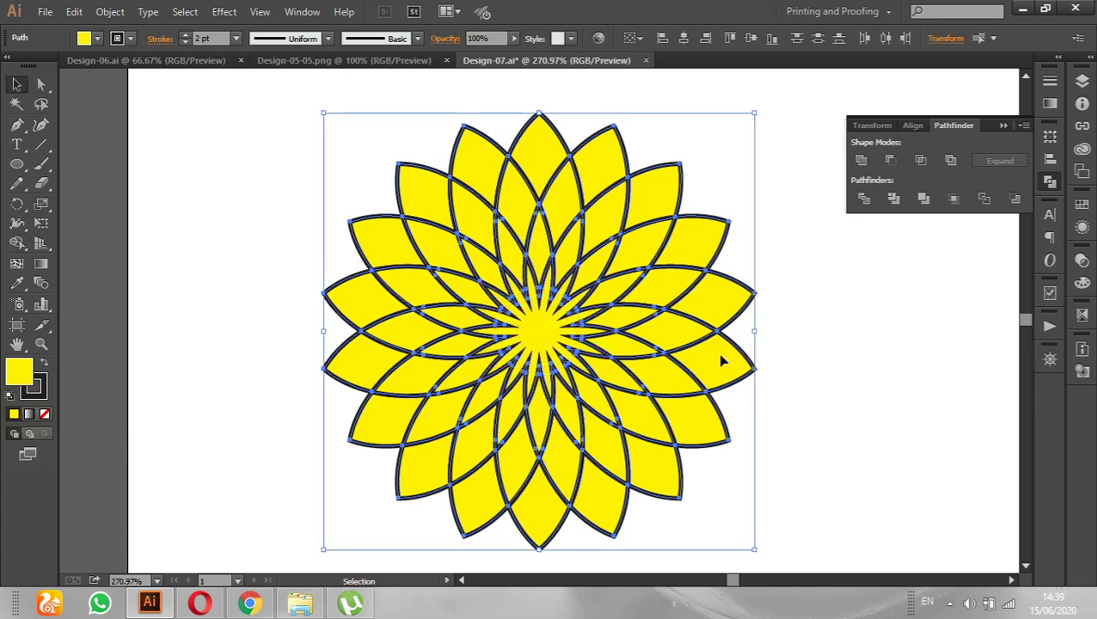
Drag the centre star out to the upper left and zoom out.
{"action": "left_click", "coordinate": [800, 378]}
{"action": "left_click", "coordinate": [566, 324]}
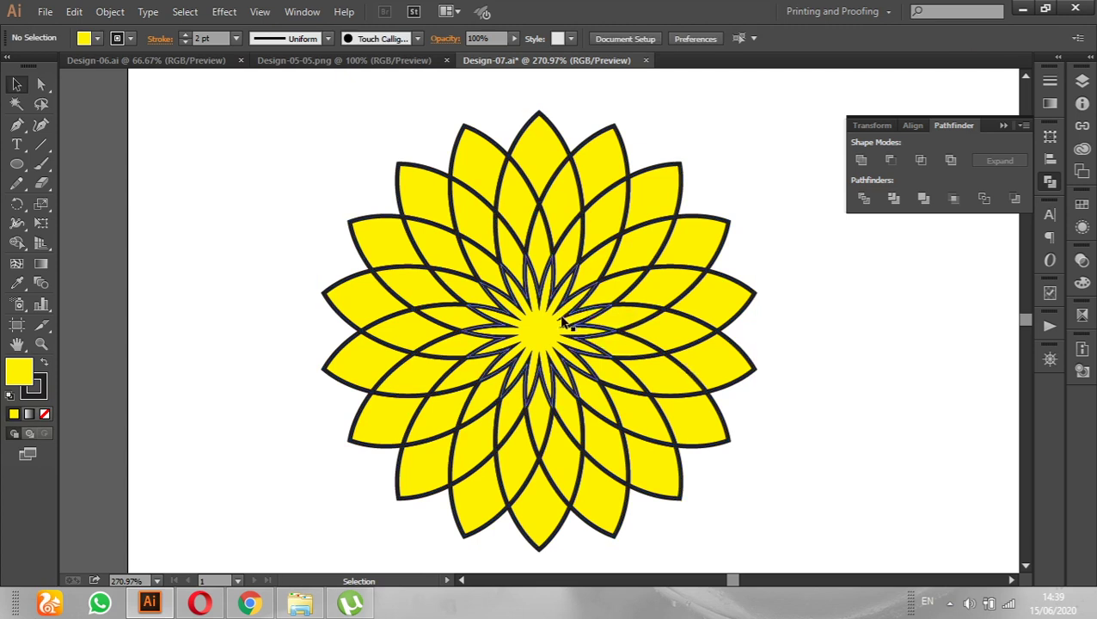
{"action": "mouse_move", "coordinate": [564, 320]}
{"action": "left_mouse_down"}
{"action": "mouse_move", "coordinate": [558, 306]}
{"action": "mouse_move", "coordinate": [271, 258]}
{"action": "mouse_move", "coordinate": [204, 176]}
{"action": "left_mouse_up"}
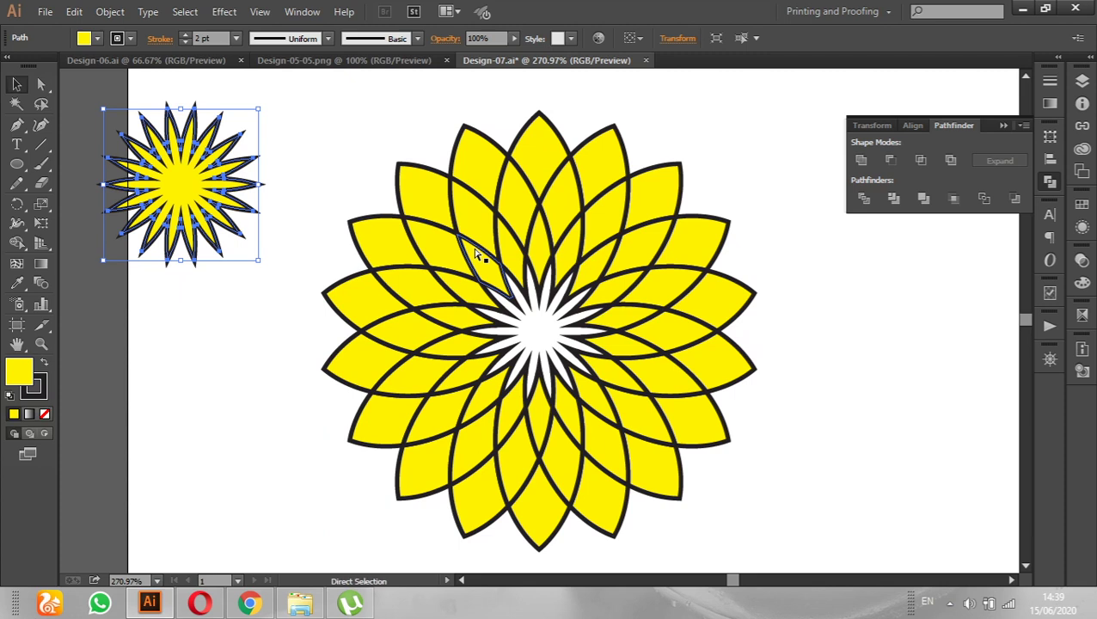
{"action": "key", "text": "ctrl+minus"}
{"action": "key", "text": "ctrl+minus"}
{"action": "key", "text": "ctrl+minus"}
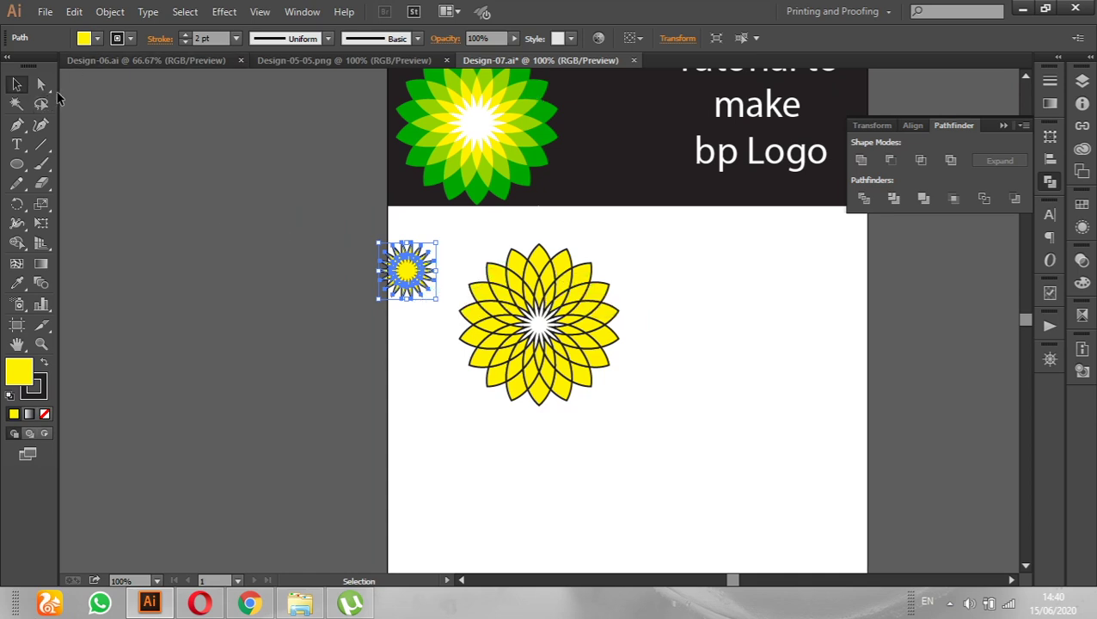
Give the star a white fill and a white stroke.
{"action": "left_click", "coordinate": [96, 38]}
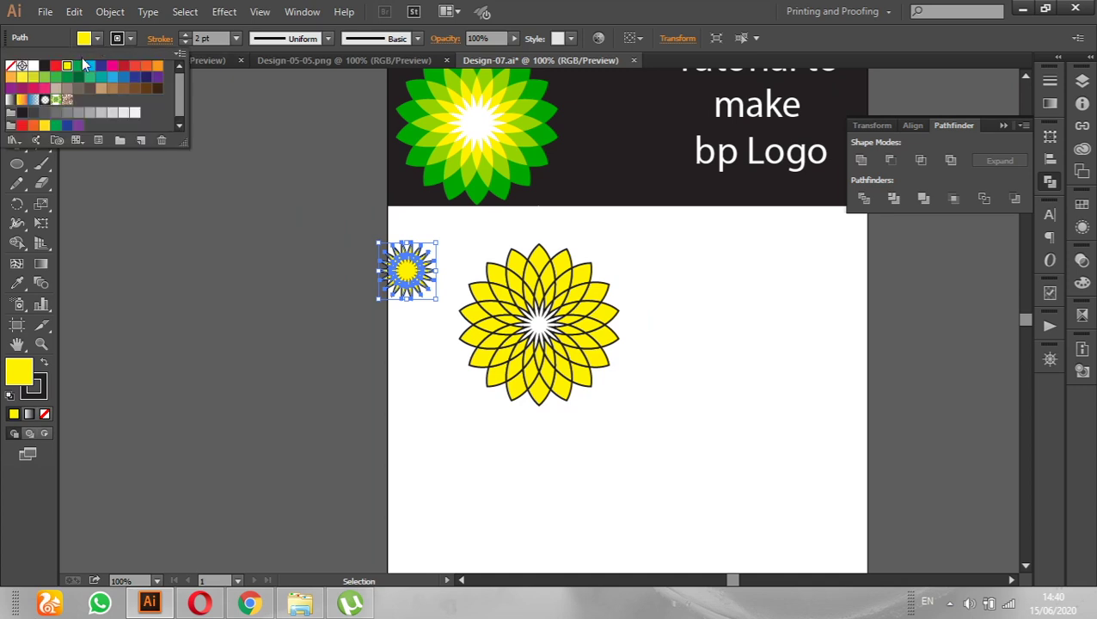
{"action": "left_click", "coordinate": [32, 66]}
{"action": "left_click", "coordinate": [129, 38]}
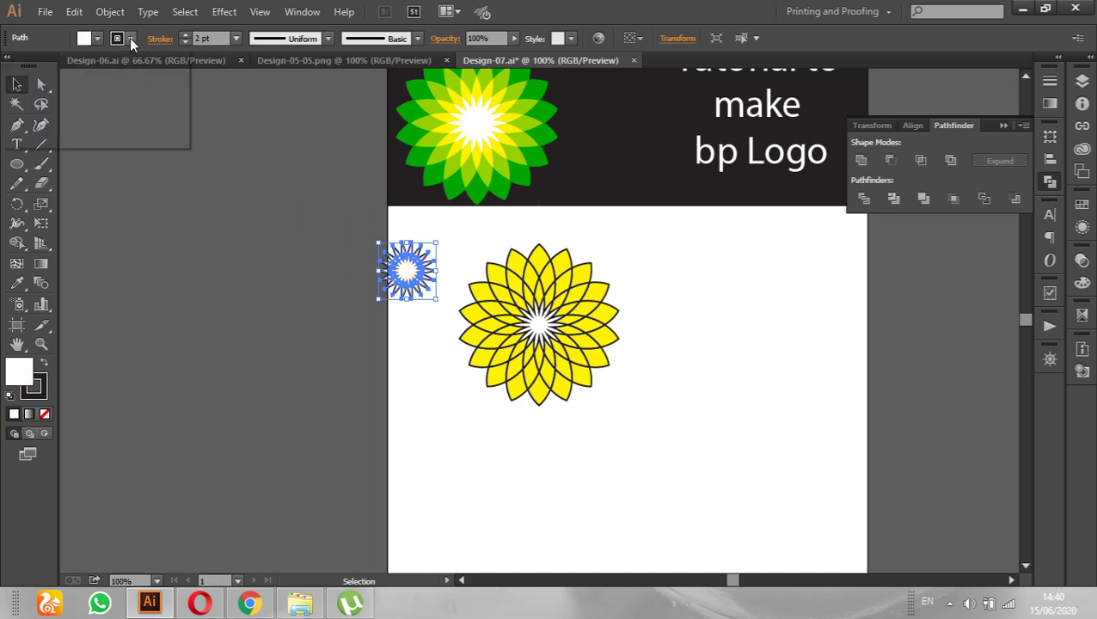
{"action": "left_click", "coordinate": [32, 67]}
{"action": "left_click", "coordinate": [258, 264]}
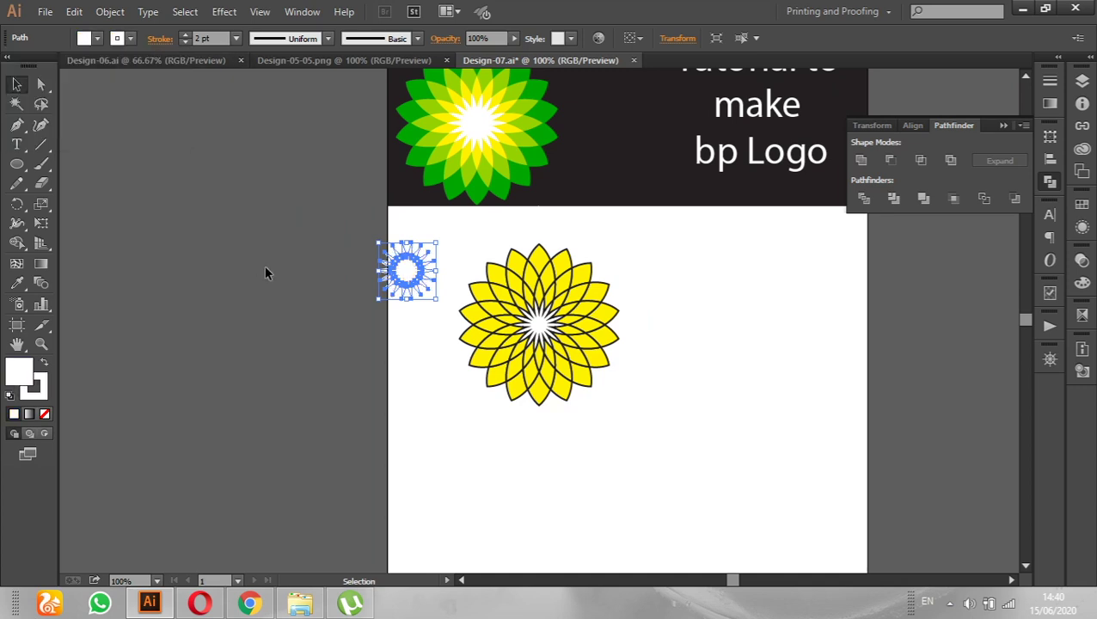
{"action": "left_click", "coordinate": [348, 338]}
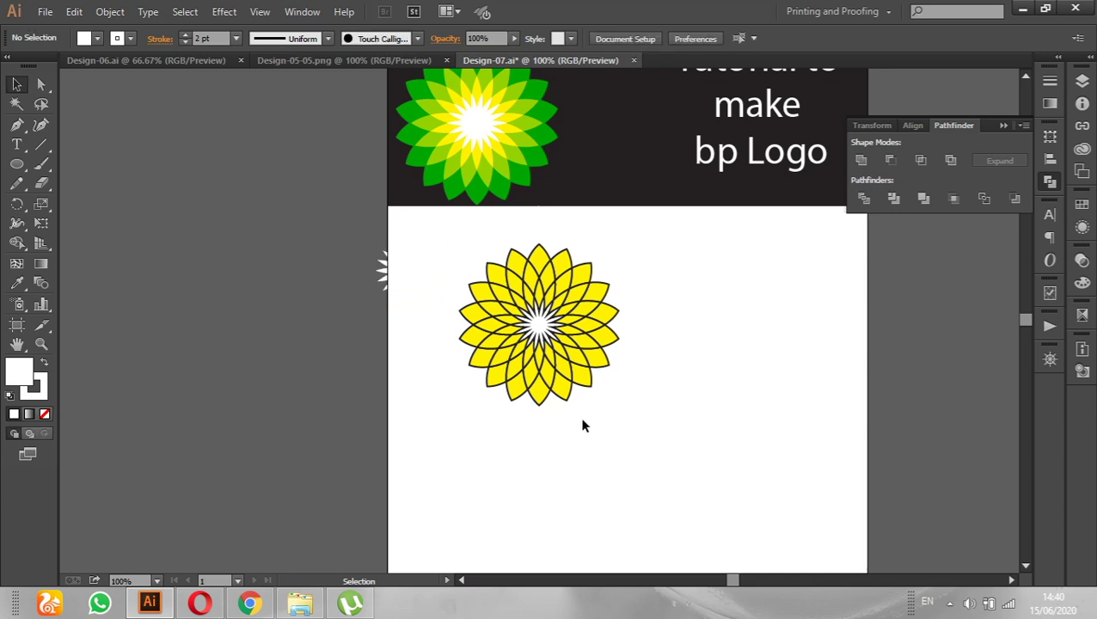
Zoom in on the flower and marquee-select all of its pieces.
{"action": "key", "text": "z"}
{"action": "left_click_drag", "start_coordinate": [452, 222], "coordinate": [625, 417]}
{"action": "left_click", "coordinate": [17, 83]}
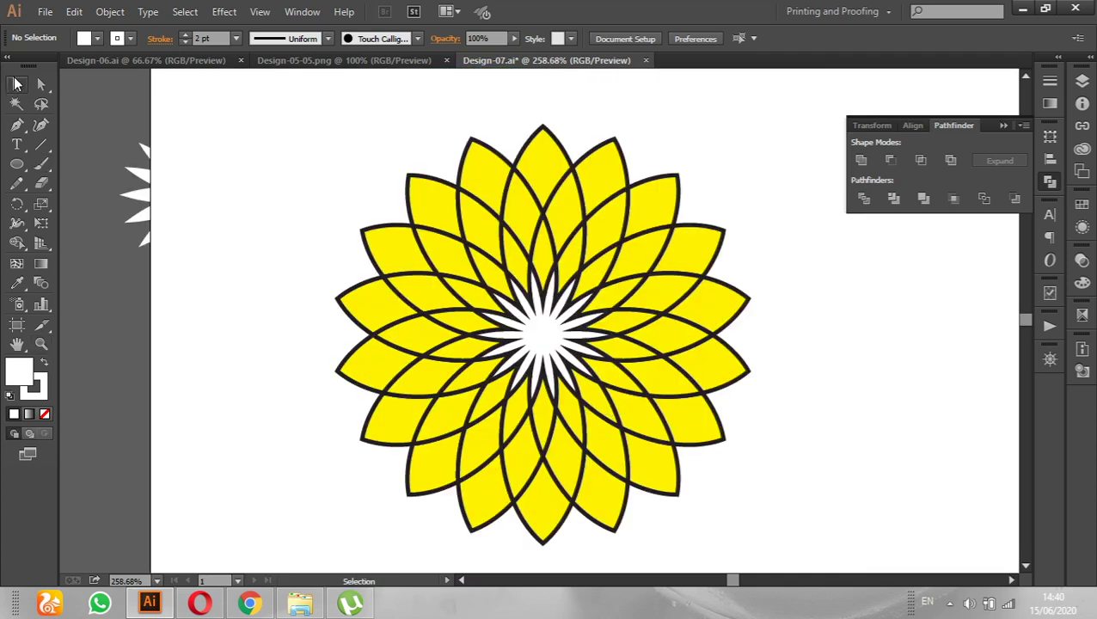
{"action": "left_click_drag", "start_coordinate": [327, 112], "coordinate": [776, 543]}
Merge the centre star with the inner petal overlaps using the Shape Builder tool.
{"action": "left_click", "coordinate": [16, 243]}
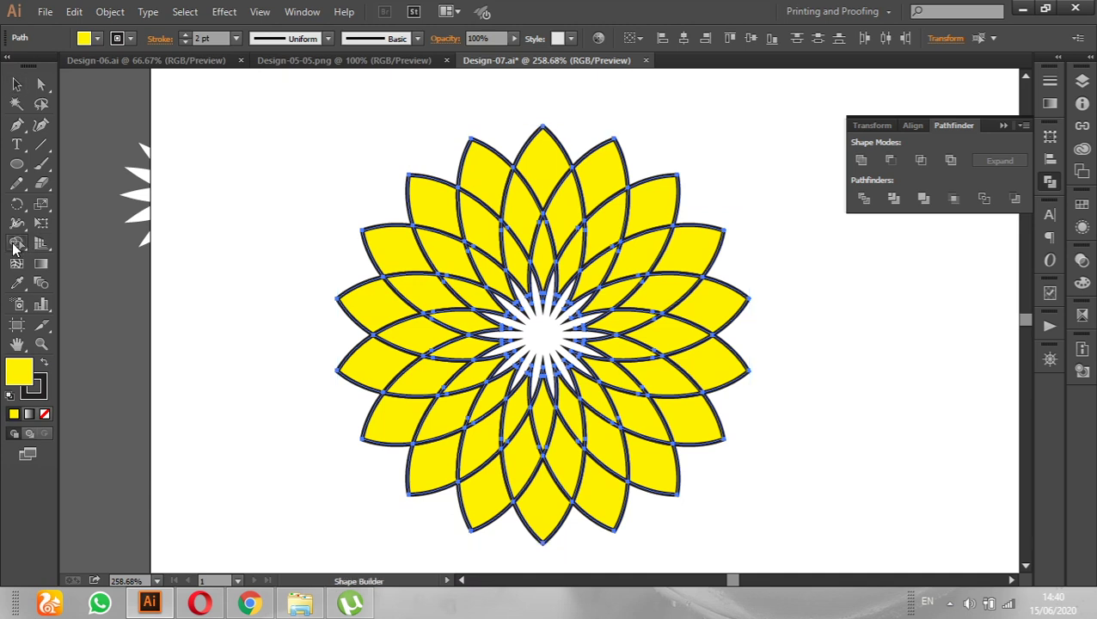
{"action": "left_click", "coordinate": [520, 297]}
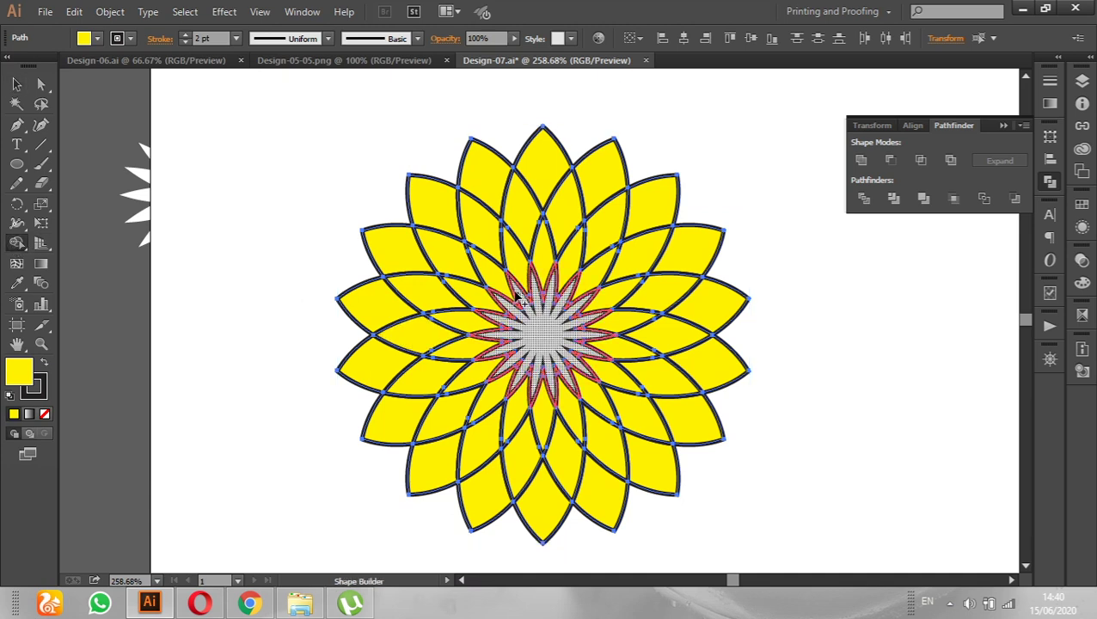
{"action": "mouse_move", "coordinate": [519, 297]}
{"action": "left_mouse_down"}
{"action": "mouse_move", "coordinate": [509, 297]}
{"action": "mouse_move", "coordinate": [530, 410]}
{"action": "left_mouse_up"}
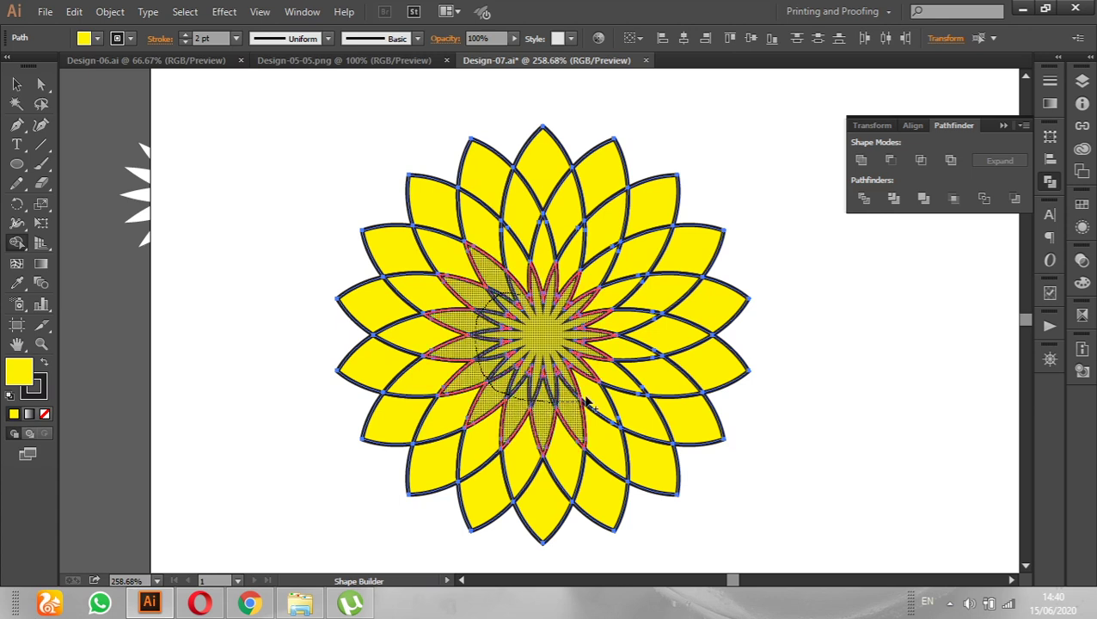
{"action": "left_click_drag", "start_coordinate": [529, 406], "coordinate": [606, 351]}
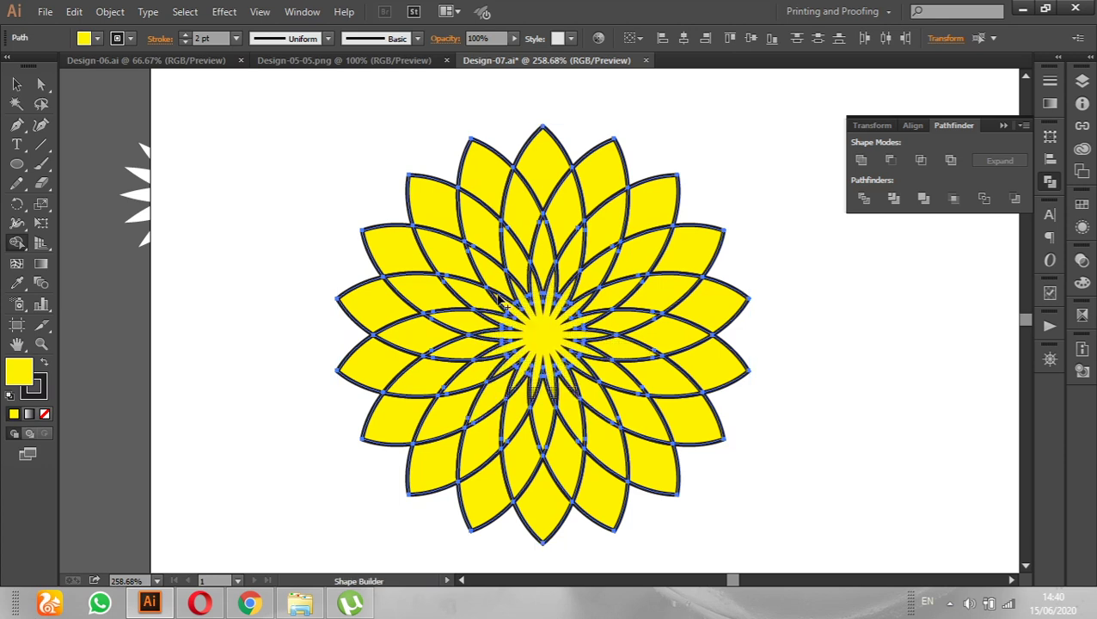
{"action": "mouse_move", "coordinate": [508, 280]}
{"action": "left_mouse_down"}
{"action": "mouse_move", "coordinate": [478, 357]}
{"action": "mouse_move", "coordinate": [523, 401]}
{"action": "mouse_move", "coordinate": [568, 282]}
{"action": "mouse_move", "coordinate": [521, 289]}
{"action": "left_mouse_up"}
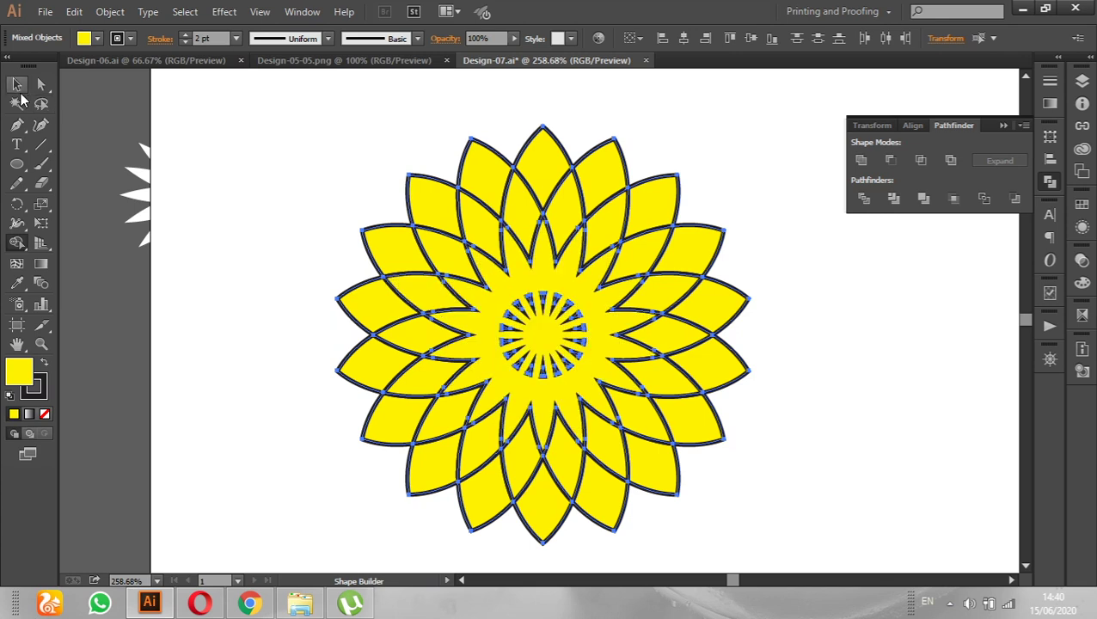
Drag the merged yellow star out to the right of the flower.
{"action": "left_click", "coordinate": [16, 85]}
{"action": "left_click", "coordinate": [284, 210]}
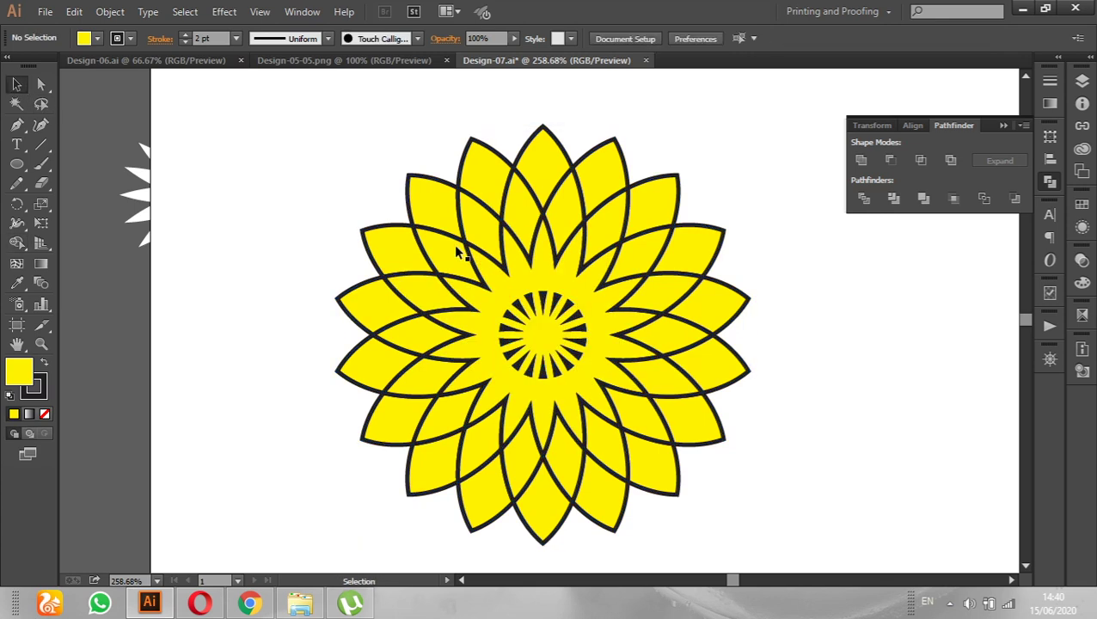
{"action": "left_click_drag", "start_coordinate": [513, 279], "coordinate": [886, 354]}
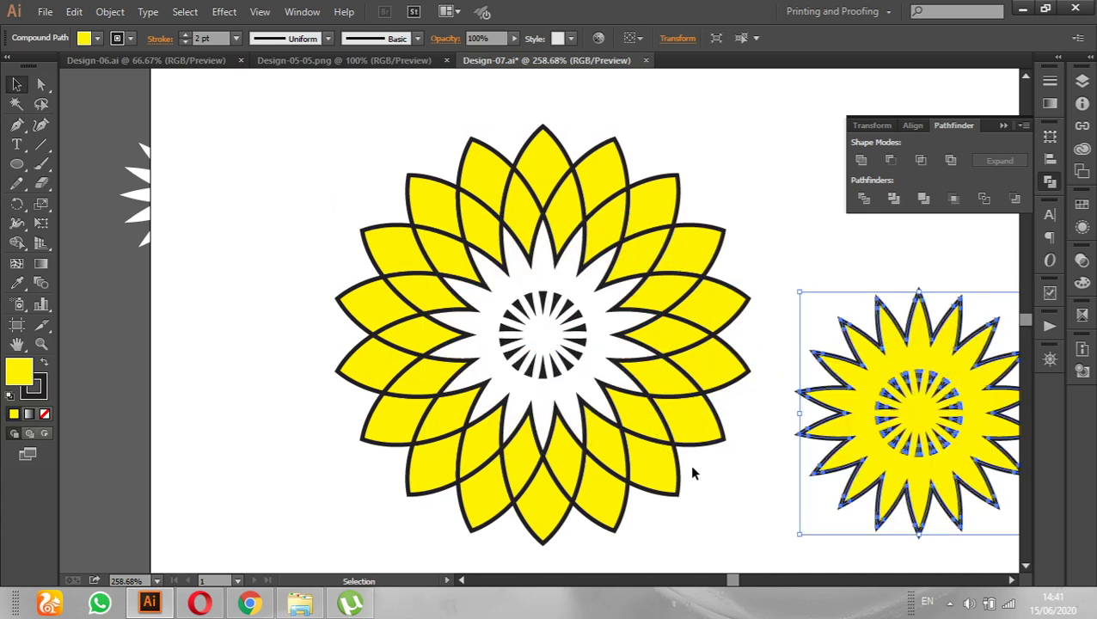
Use Shape Builder to fuse the inner star region, petal overlaps and spoke ring into one yellow centre.
{"action": "left_click", "coordinate": [709, 490]}
{"action": "left_click_drag", "start_coordinate": [295, 134], "coordinate": [745, 540]}
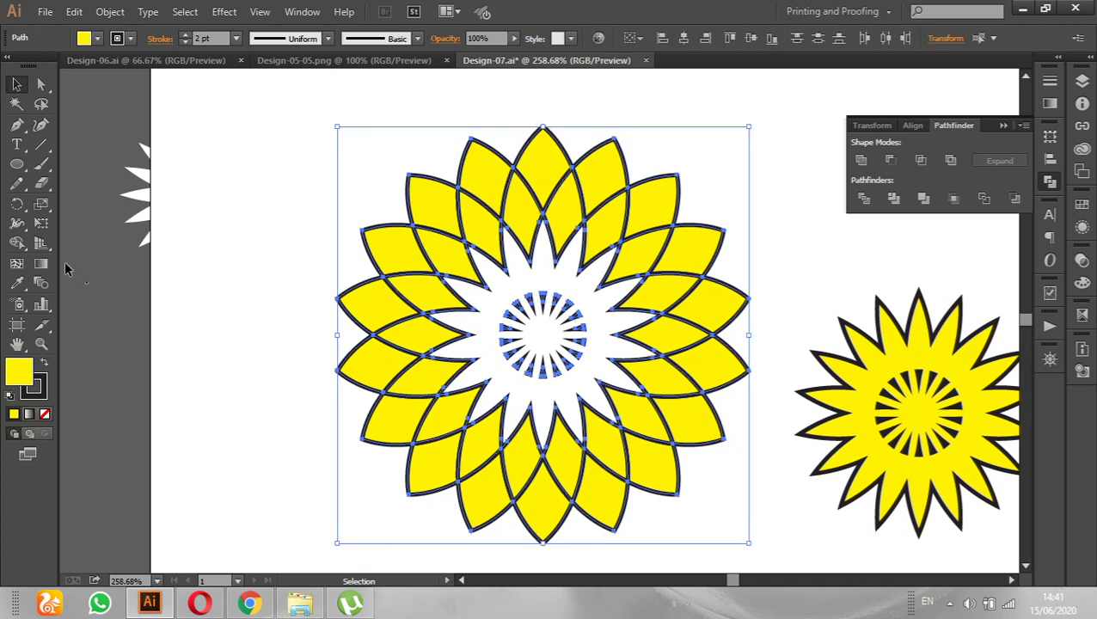
{"action": "left_click", "coordinate": [17, 243]}
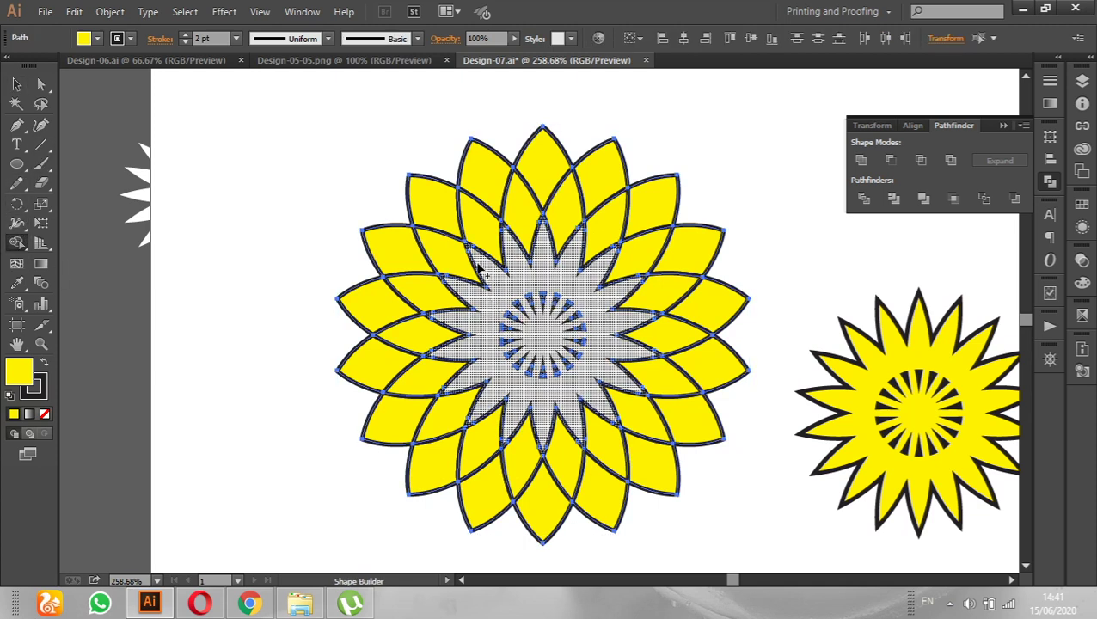
{"action": "left_click_drag", "start_coordinate": [482, 273], "coordinate": [523, 305]}
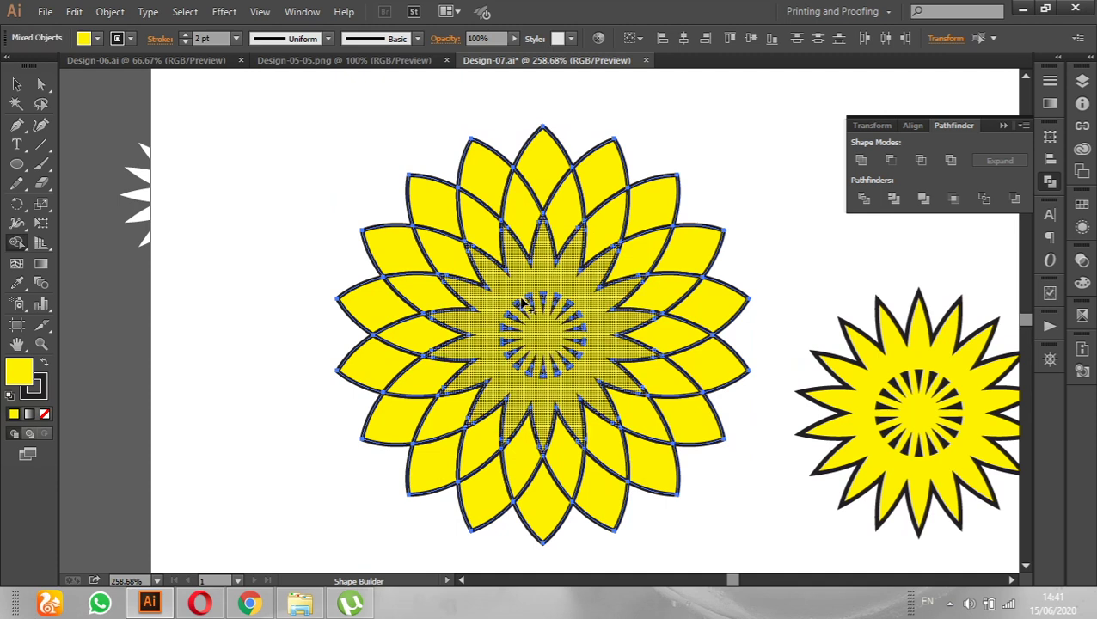
{"action": "mouse_move", "coordinate": [484, 261]}
{"action": "left_mouse_down"}
{"action": "mouse_move", "coordinate": [576, 438]}
{"action": "mouse_move", "coordinate": [606, 253]}
{"action": "left_mouse_up"}
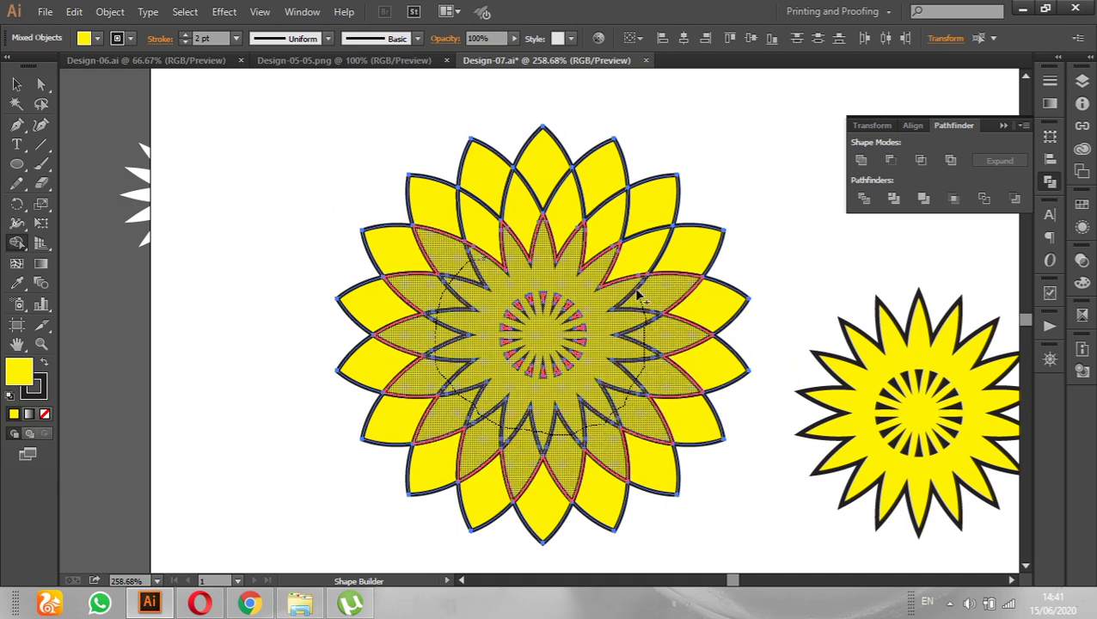
{"action": "left_click_drag", "start_coordinate": [606, 253], "coordinate": [475, 257]}
{"action": "mouse_move", "coordinate": [539, 312]}
{"action": "left_mouse_down"}
{"action": "mouse_move", "coordinate": [510, 365]}
{"action": "mouse_move", "coordinate": [540, 301]}
{"action": "left_mouse_up"}
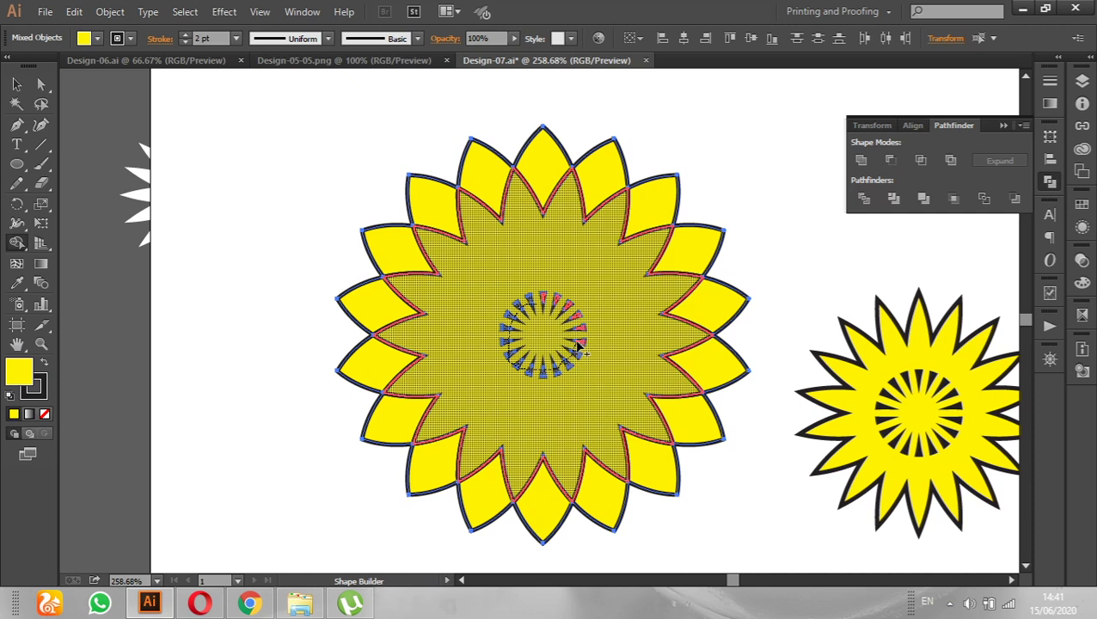
{"action": "left_click_drag", "start_coordinate": [540, 307], "coordinate": [566, 309]}
Drag the solid sunflower down and to the left.
{"action": "left_click", "coordinate": [16, 84]}
{"action": "left_click", "coordinate": [533, 306]}
{"action": "left_click", "coordinate": [277, 306]}
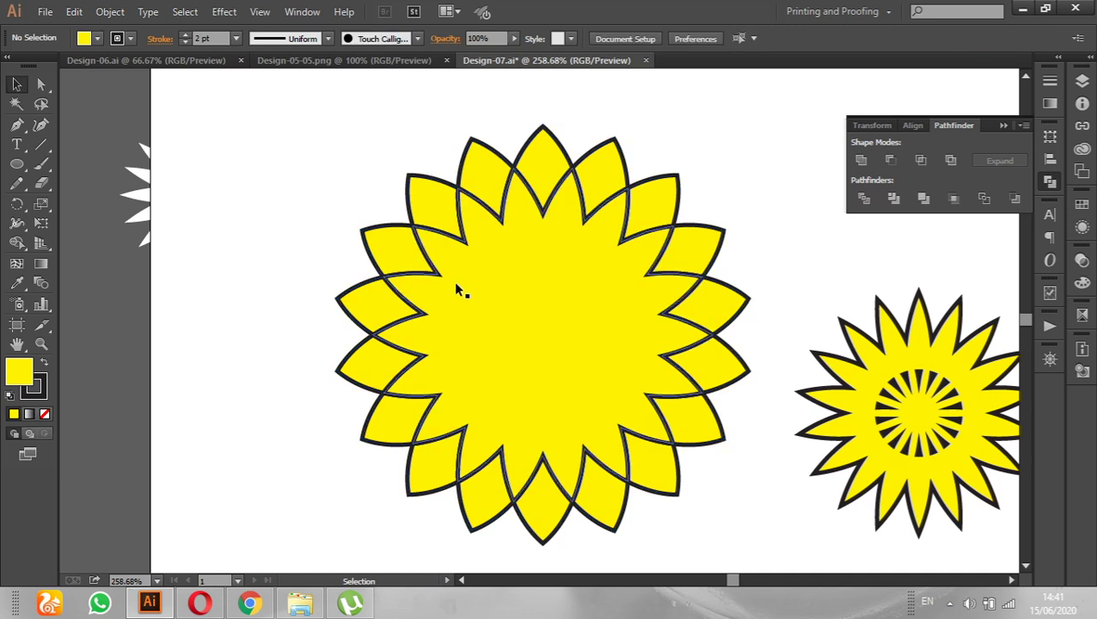
{"action": "mouse_move", "coordinate": [439, 273]}
{"action": "left_mouse_down"}
{"action": "mouse_move", "coordinate": [131, 402]}
{"action": "mouse_move", "coordinate": [61, 476]}
{"action": "left_mouse_up"}
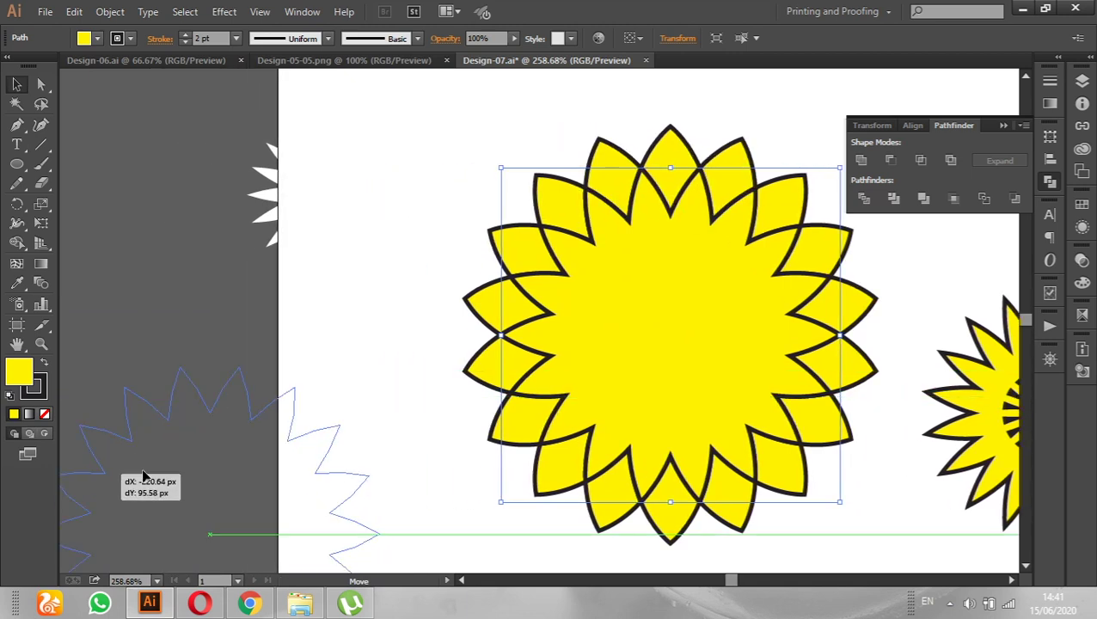
Drop the solid sunflower at the lower left and marquee-select the whole petal ring.
{"action": "left_click_drag", "start_coordinate": [62, 475], "coordinate": [146, 477]}
{"action": "left_click_drag", "start_coordinate": [362, 242], "coordinate": [373, 241]}
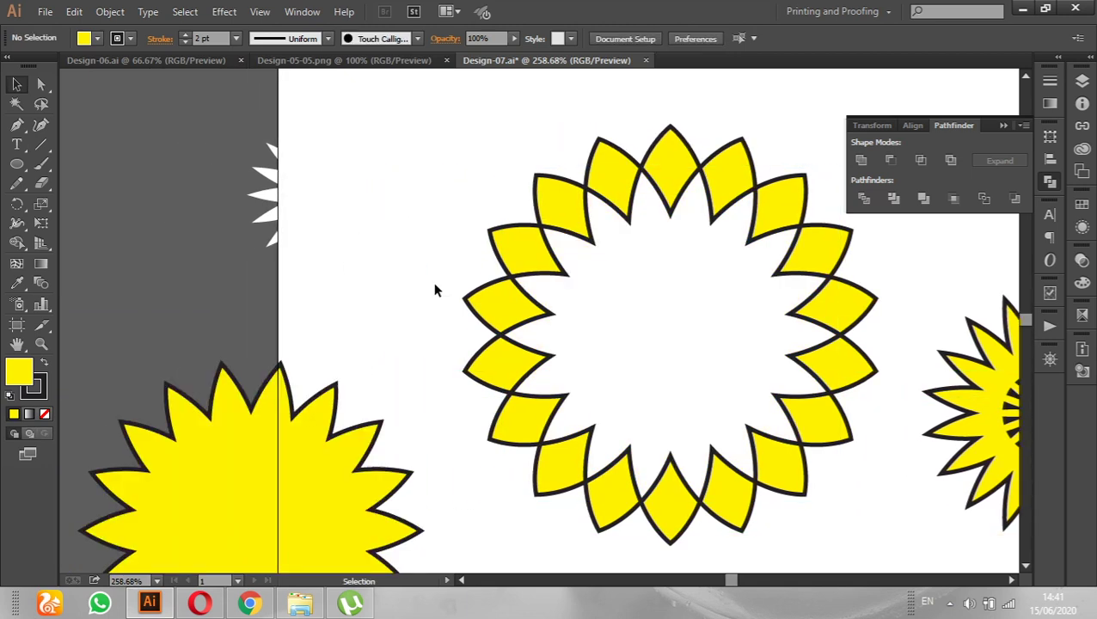
{"action": "mouse_move", "coordinate": [454, 113]}
{"action": "left_mouse_down"}
{"action": "mouse_move", "coordinate": [670, 293]}
{"action": "mouse_move", "coordinate": [886, 540]}
{"action": "left_mouse_up"}
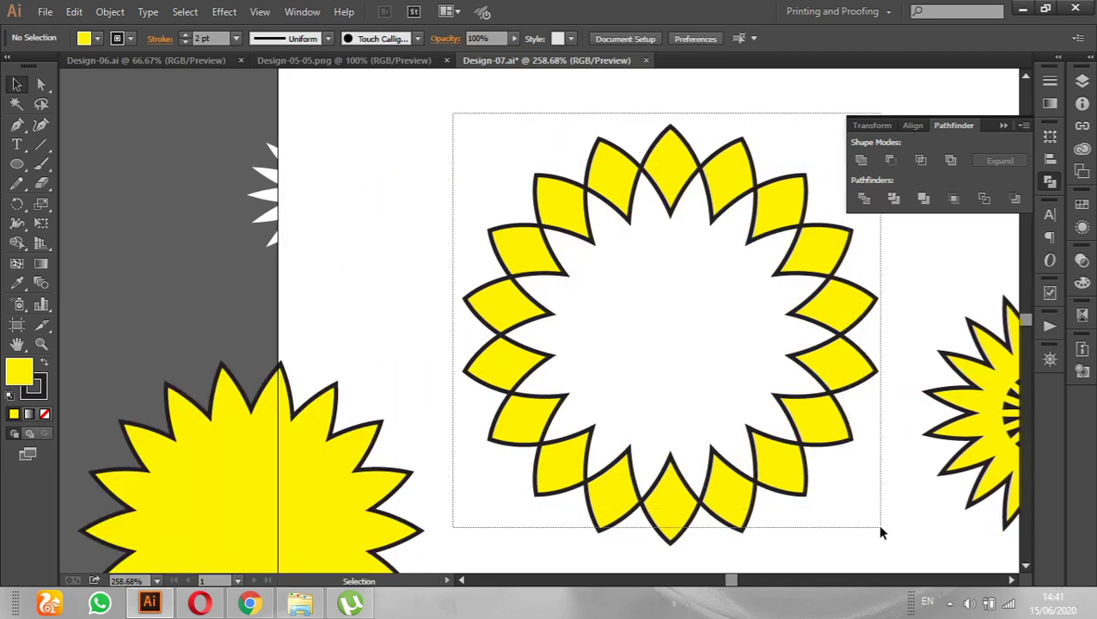
{"action": "left_click_drag", "start_coordinate": [887, 540], "coordinate": [886, 541]}
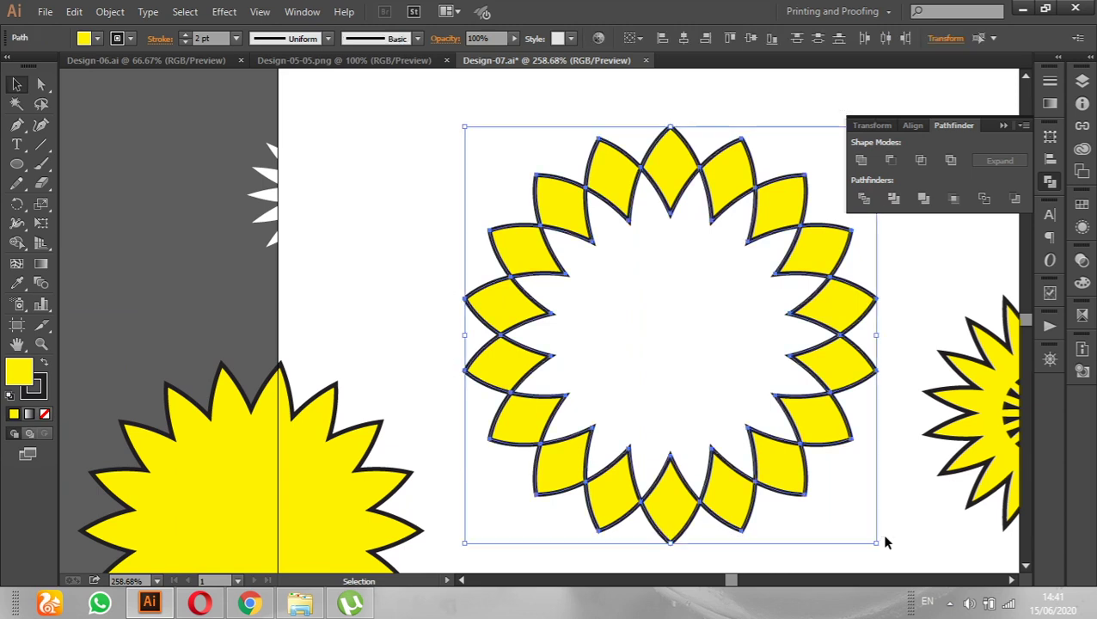
Apply Pathfinder Unite, Merge, then Unite to make the petal ring one strokeless shape.
{"action": "left_click", "coordinate": [862, 161]}
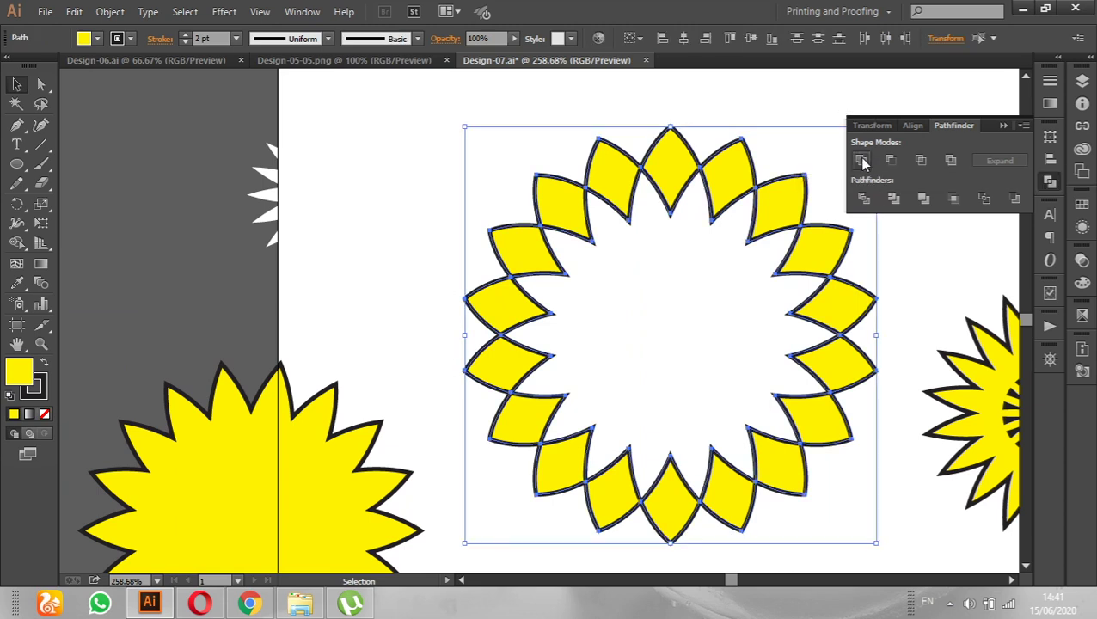
{"action": "left_click", "coordinate": [927, 204]}
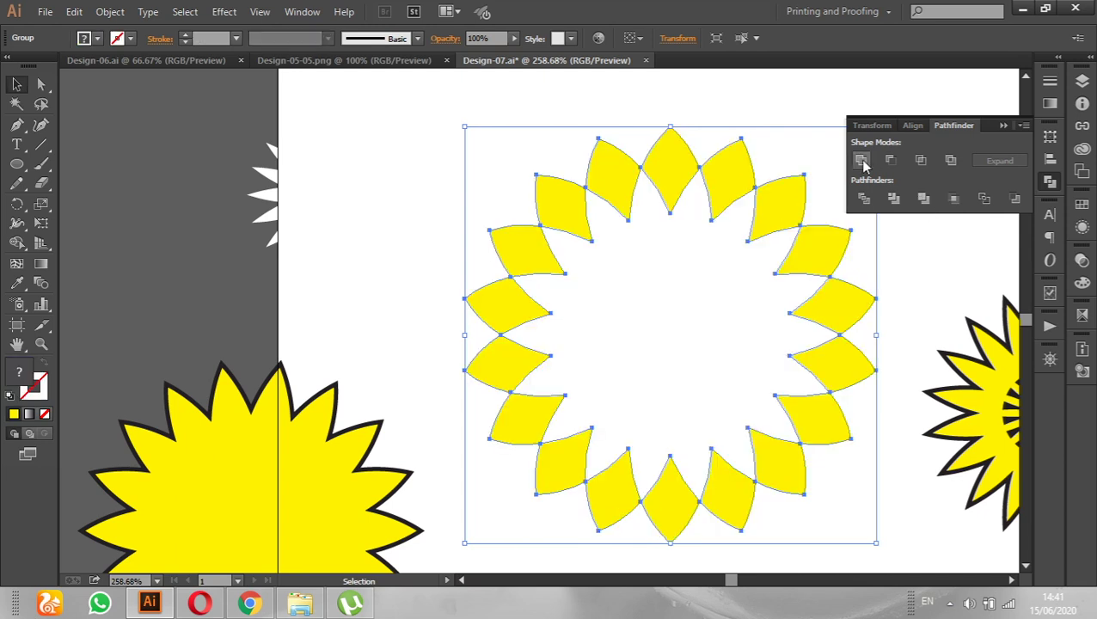
{"action": "left_click", "coordinate": [862, 161]}
{"action": "left_click", "coordinate": [456, 180]}
{"action": "left_click", "coordinate": [676, 283]}
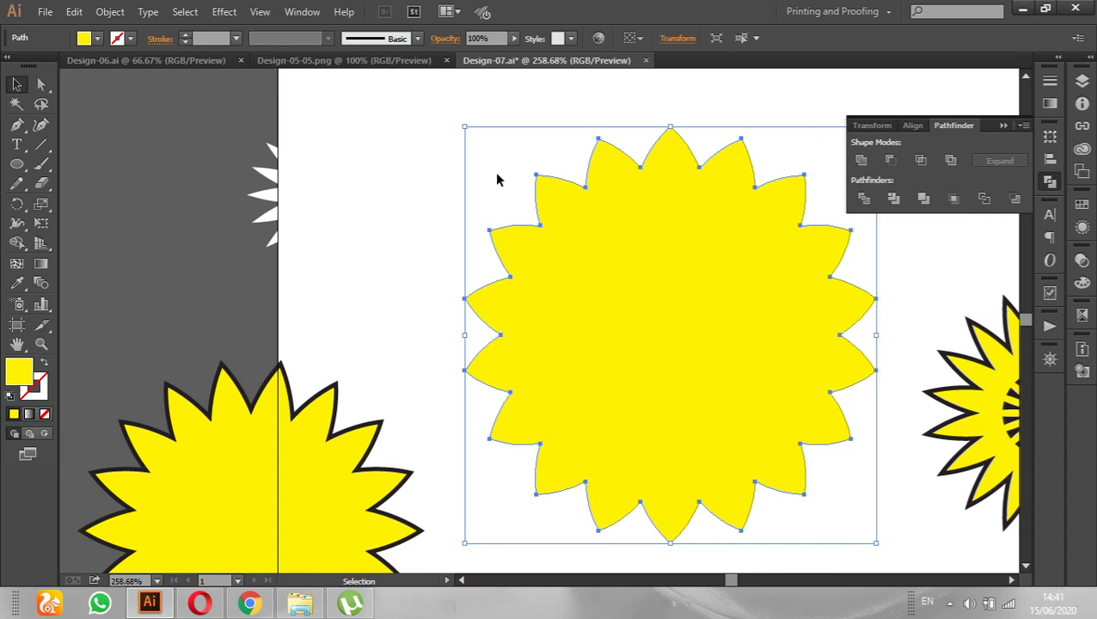
{"action": "left_click", "coordinate": [98, 38]}
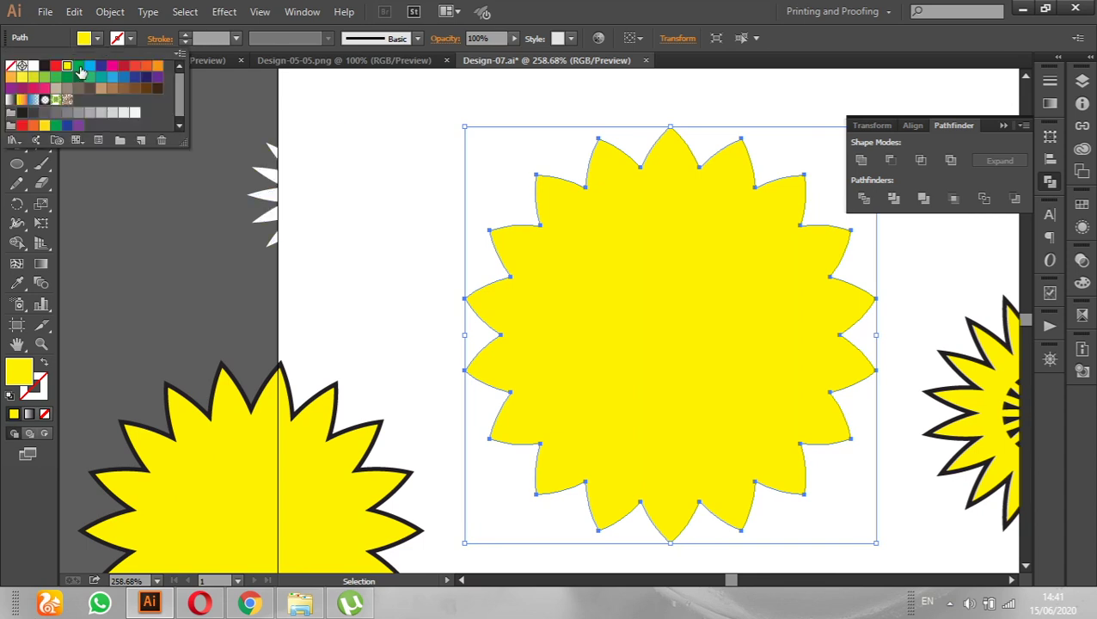
Fill the scalloped silhouette with green, then set its blue value to 0 for pure green.
{"action": "left_click", "coordinate": [79, 68]}
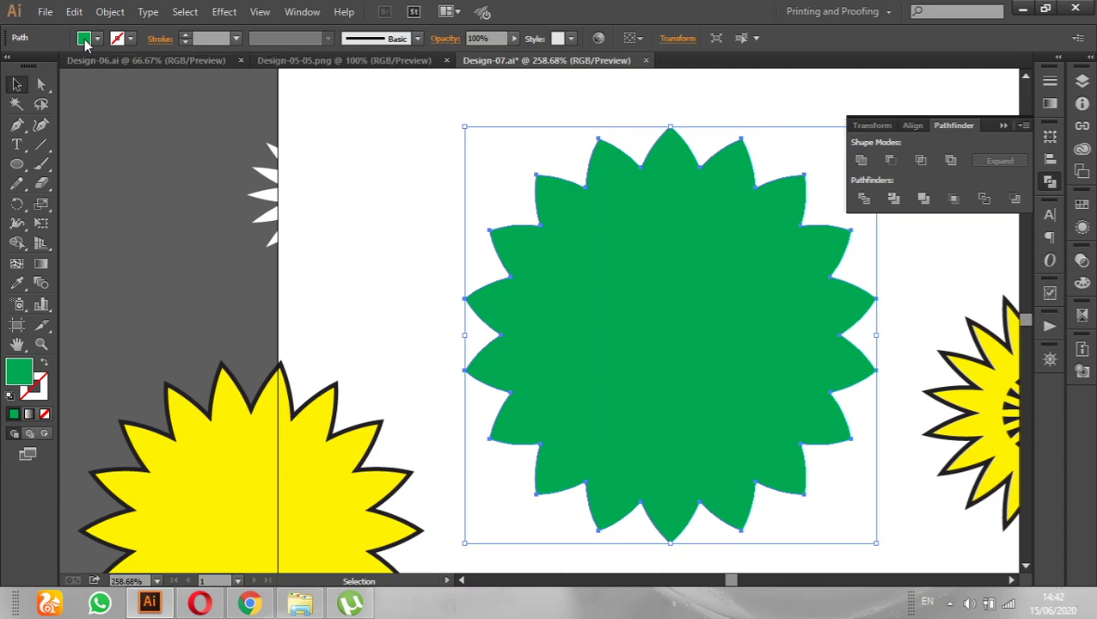
{"action": "left_click", "coordinate": [85, 39], "text": "shift"}
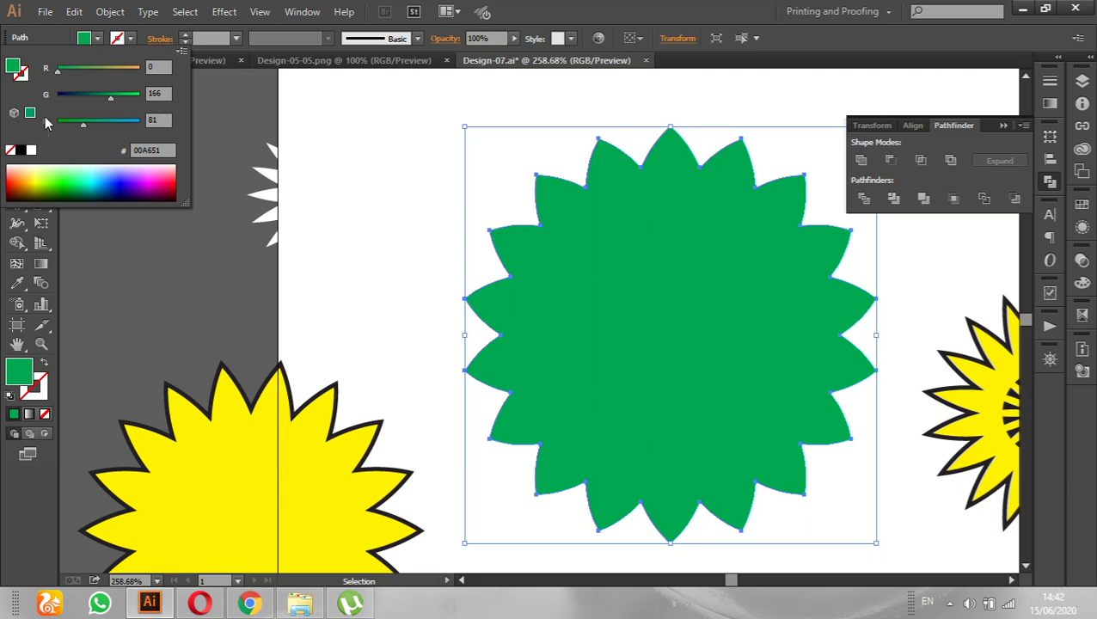
{"action": "left_click_drag", "start_coordinate": [164, 119], "coordinate": [132, 120]}
{"action": "key", "text": "Return"}
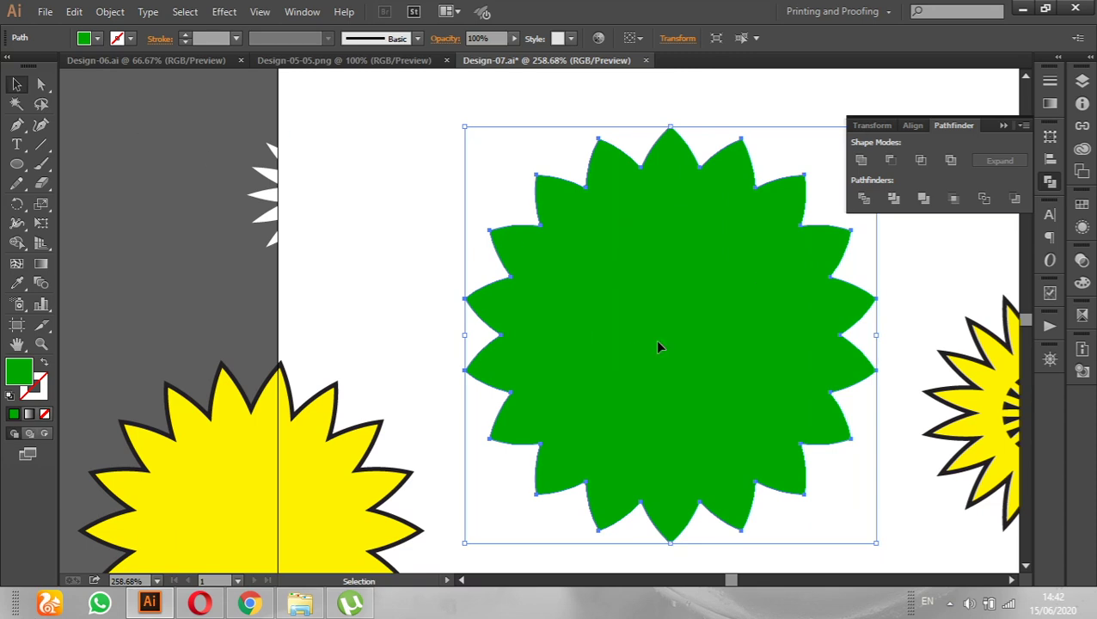
{"action": "left_click", "coordinate": [351, 330]}
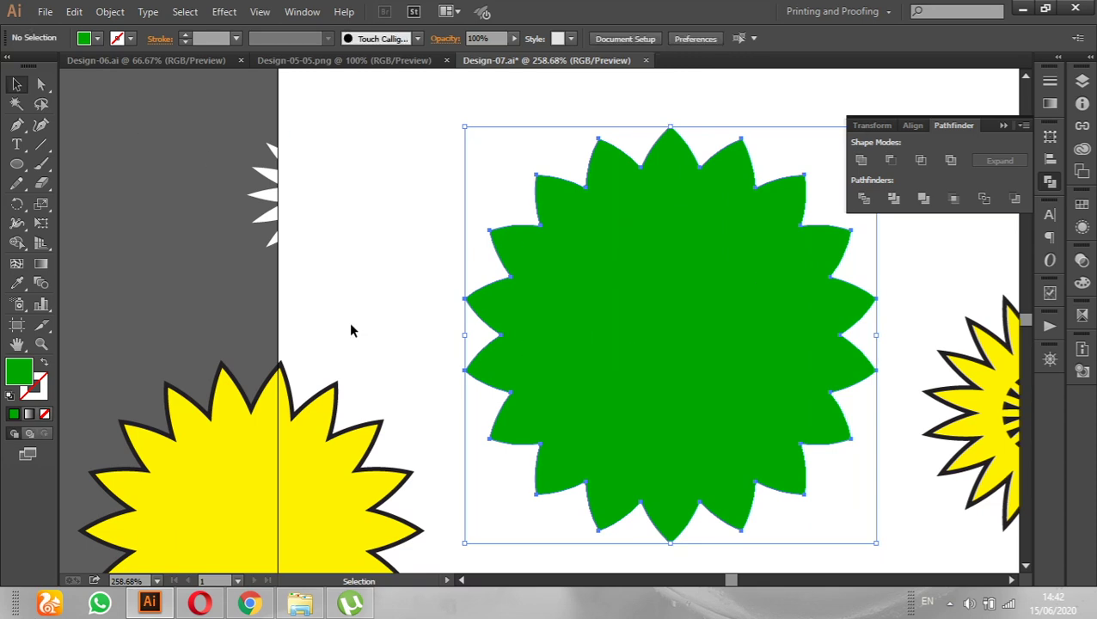
{"action": "key", "text": "ctrl+minus"}
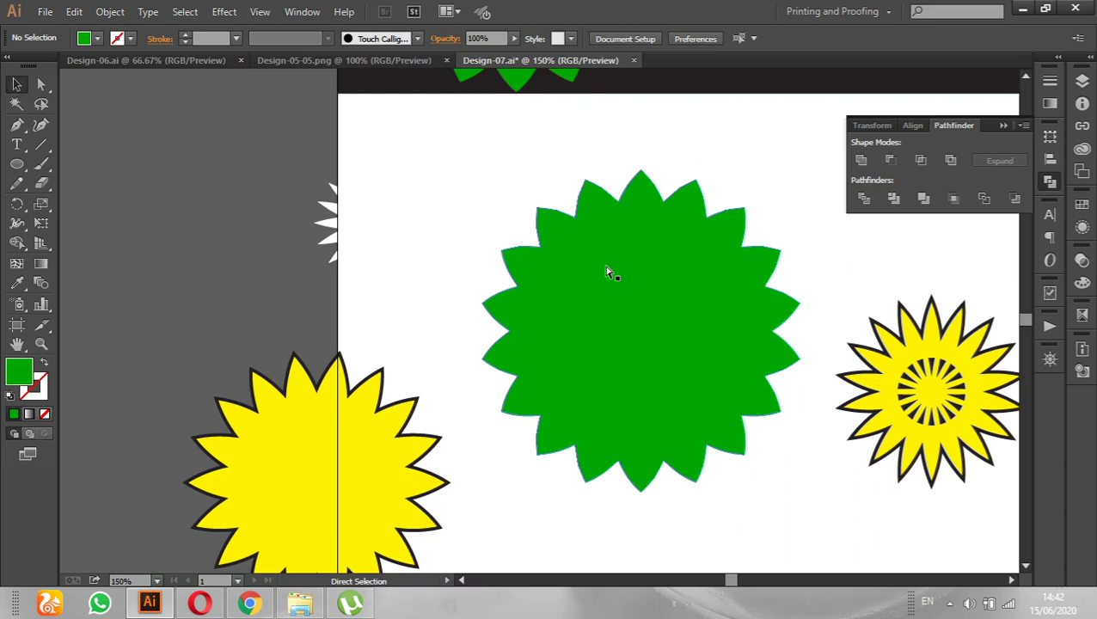
Set the stroke of all the stars to None and move the small white star beside the yellow one.
{"action": "left_click_drag", "start_coordinate": [932, 496], "coordinate": [348, 387]}
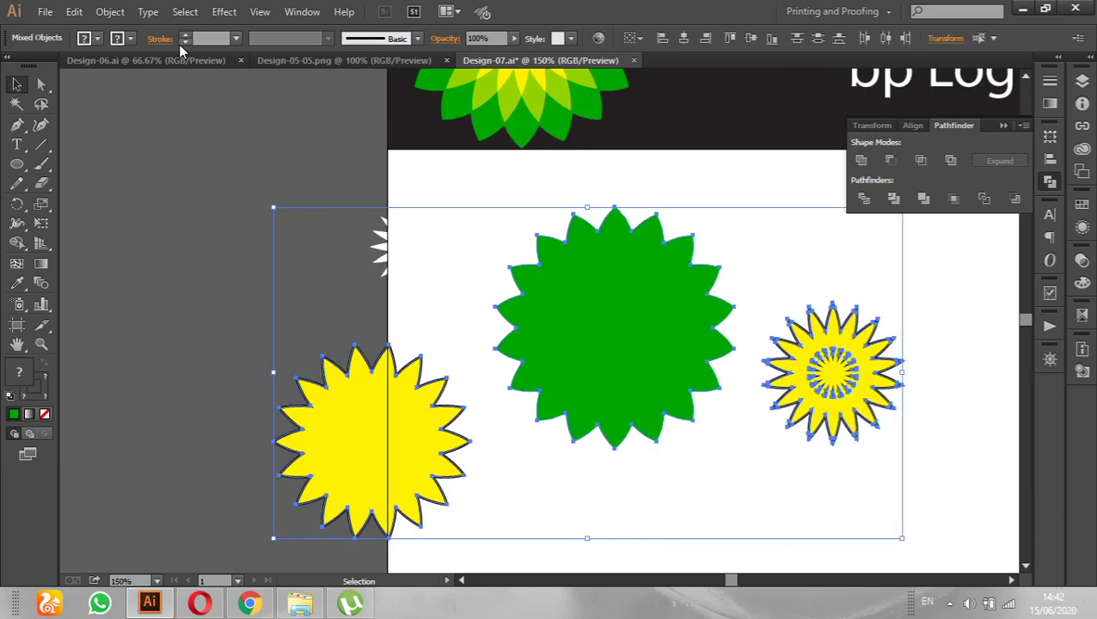
{"action": "left_click", "coordinate": [130, 39]}
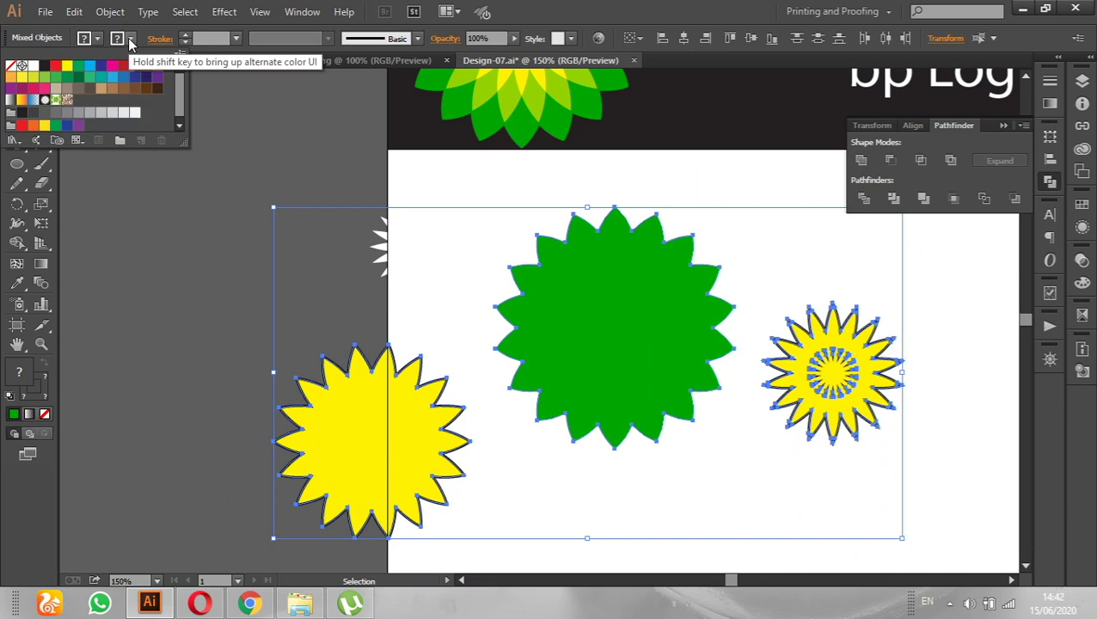
{"action": "left_click", "coordinate": [10, 65]}
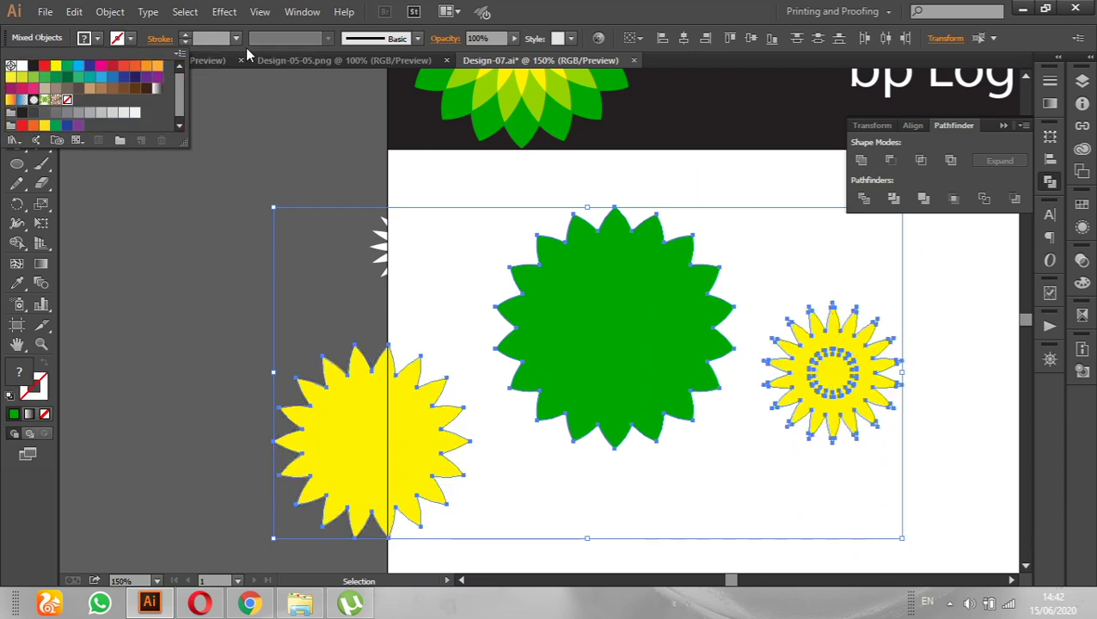
{"action": "left_click", "coordinate": [207, 284]}
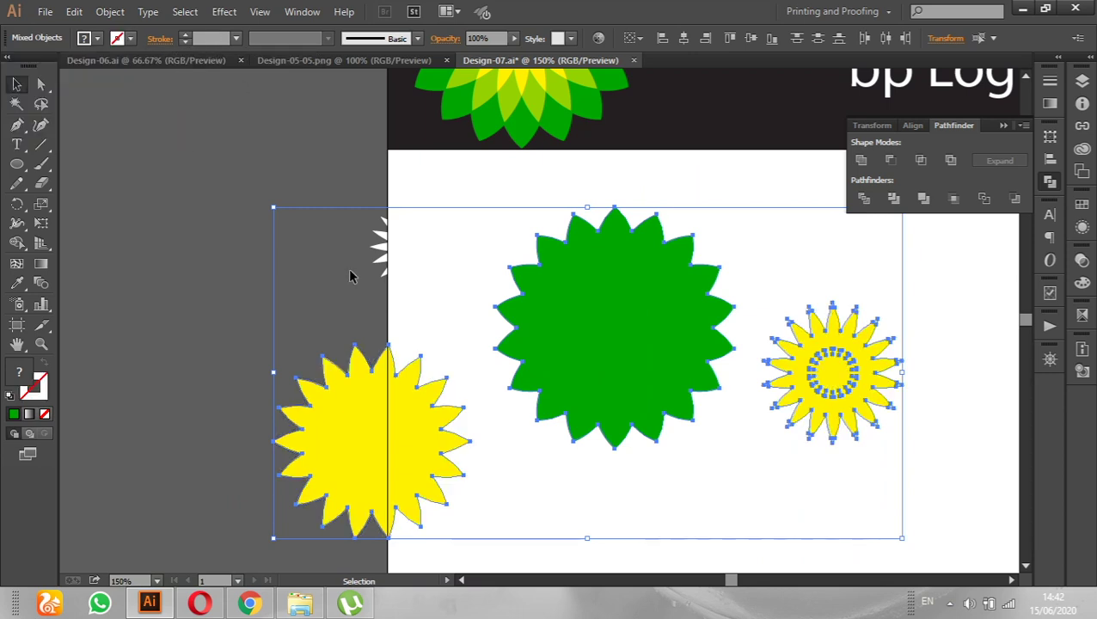
{"action": "left_click_drag", "start_coordinate": [384, 249], "coordinate": [321, 276]}
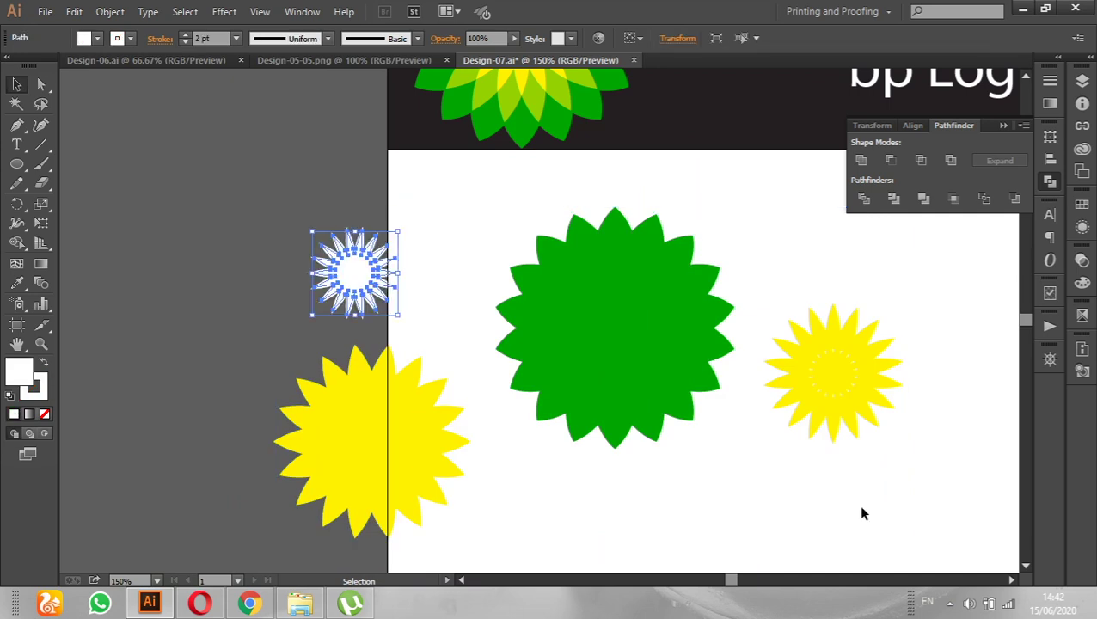
Set the large yellow star's opacity to 50%.
{"action": "left_click", "coordinate": [419, 451]}
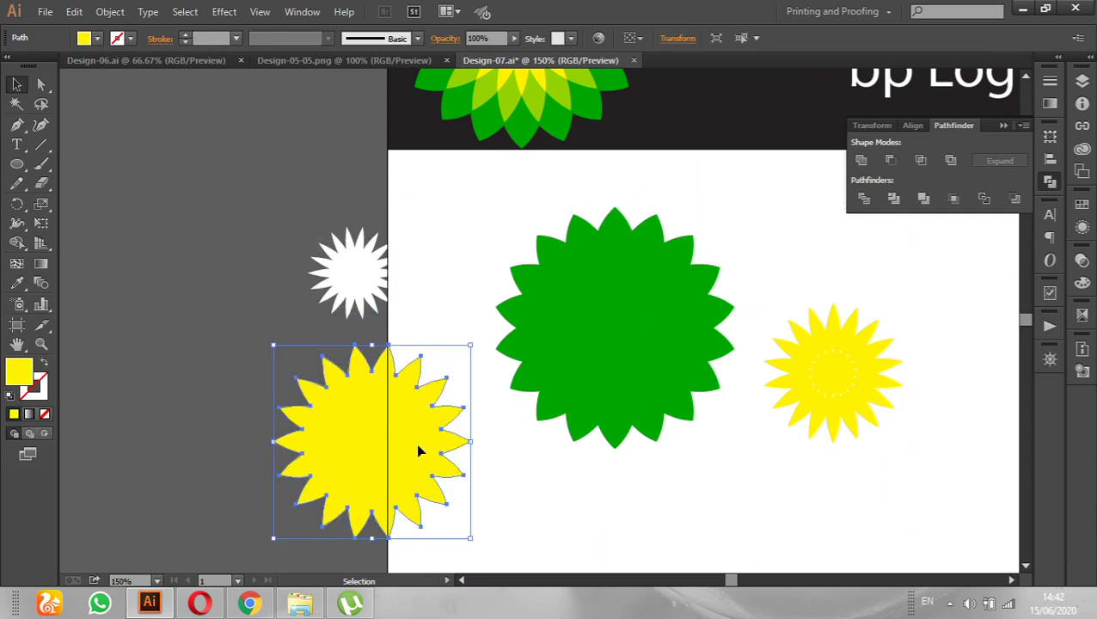
{"action": "left_click", "coordinate": [497, 39]}
{"action": "type", "text": "50"}
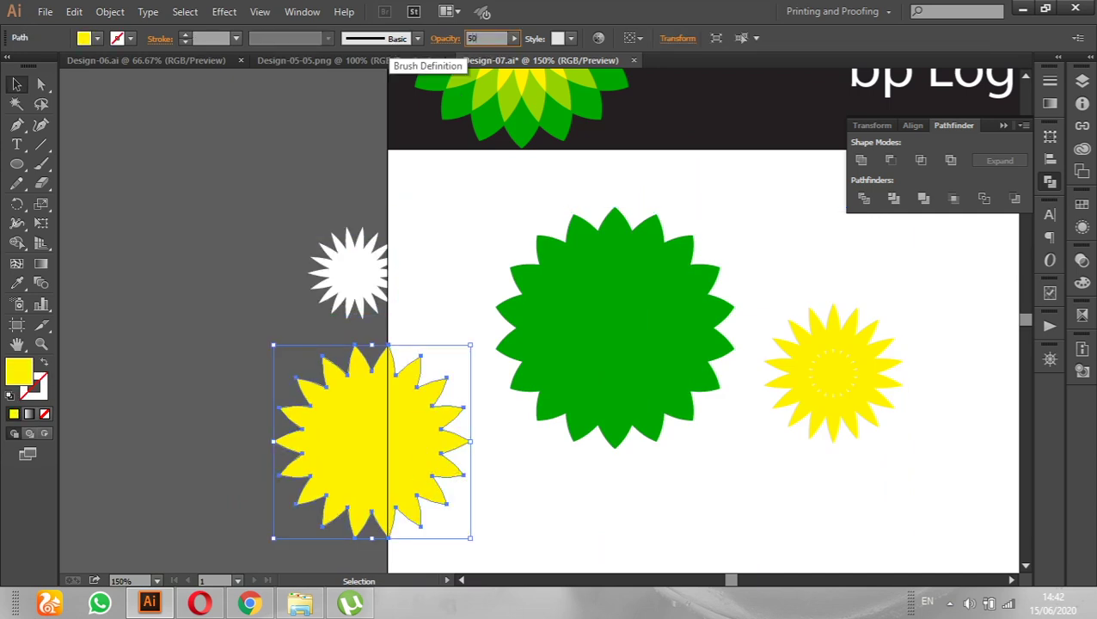
{"action": "key", "text": "Return"}
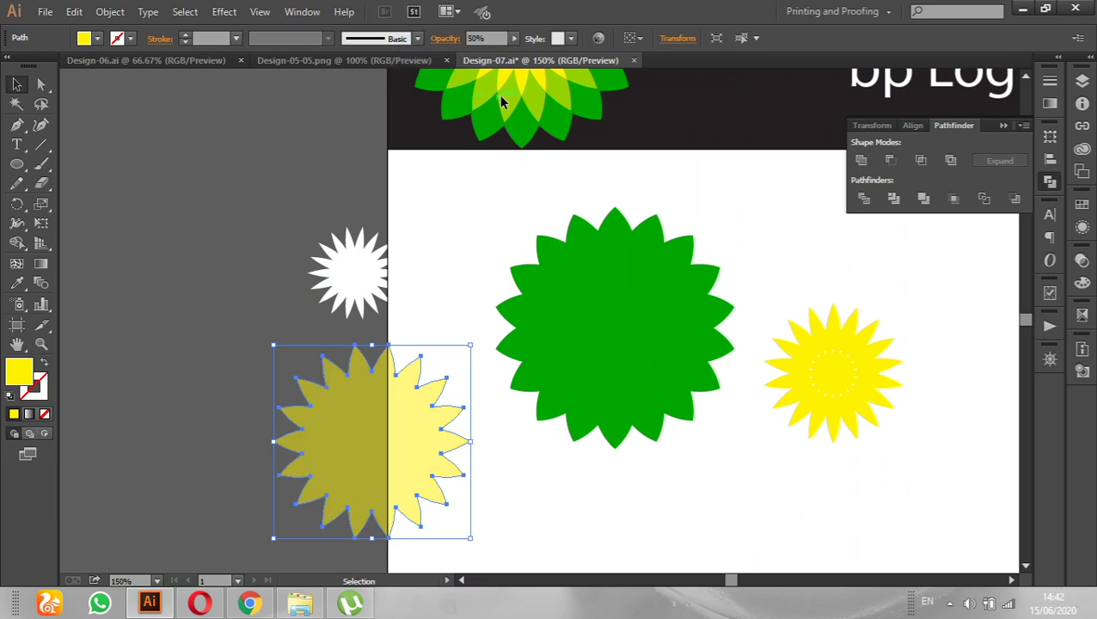
{"action": "left_click_drag", "start_coordinate": [874, 500], "coordinate": [277, 258]}
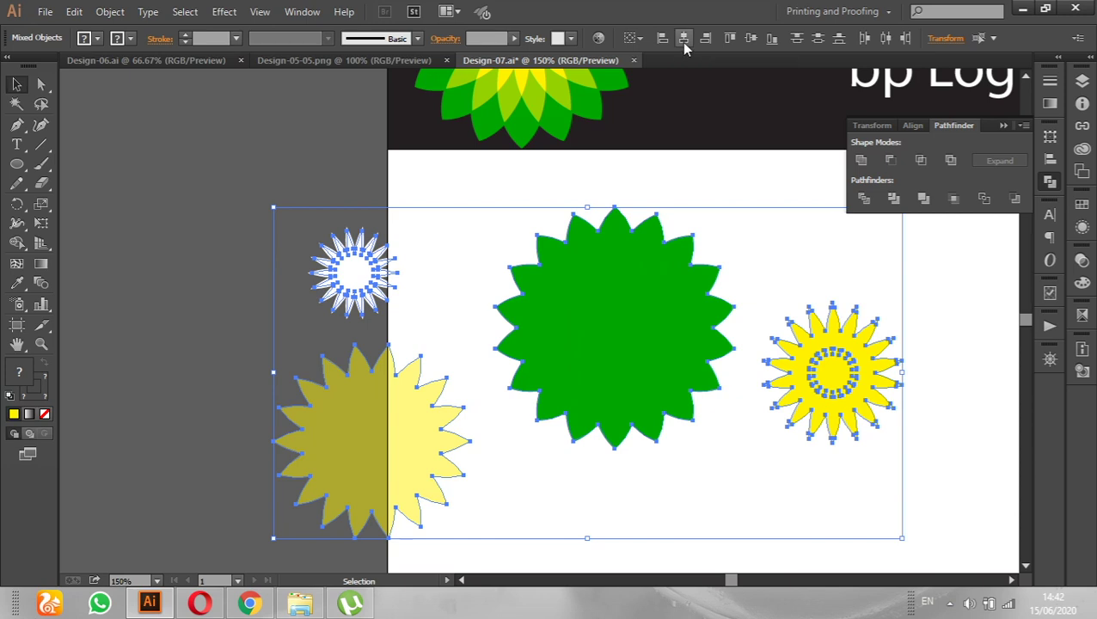
Centre-align the stars horizontally and vertically, then pull the translucent and dark-green stars apart.
{"action": "left_click", "coordinate": [684, 39]}
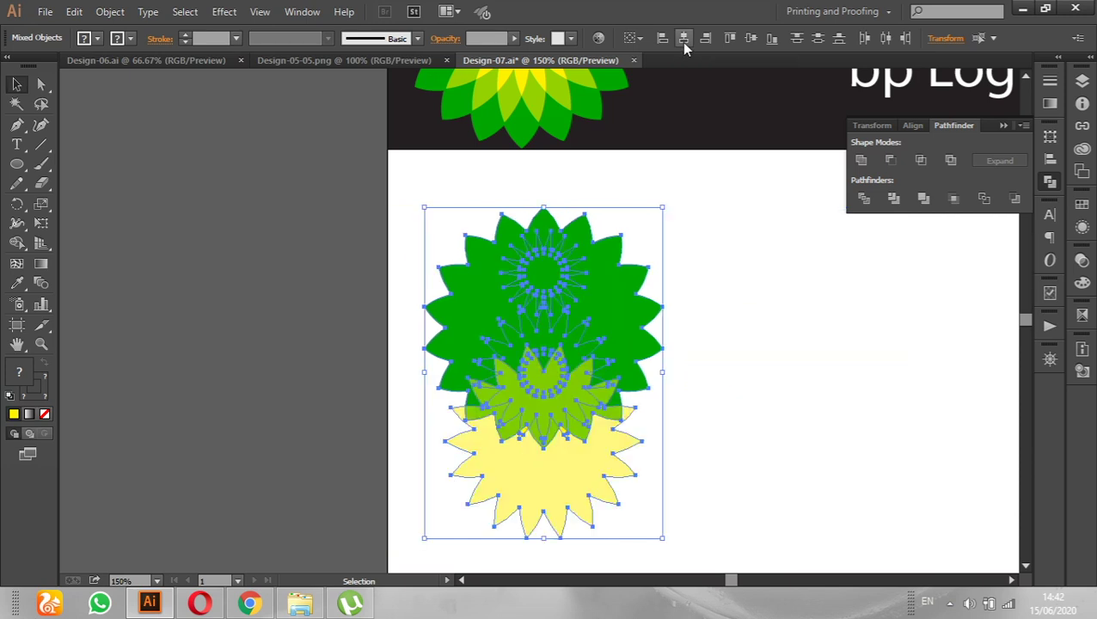
{"action": "left_click", "coordinate": [750, 39]}
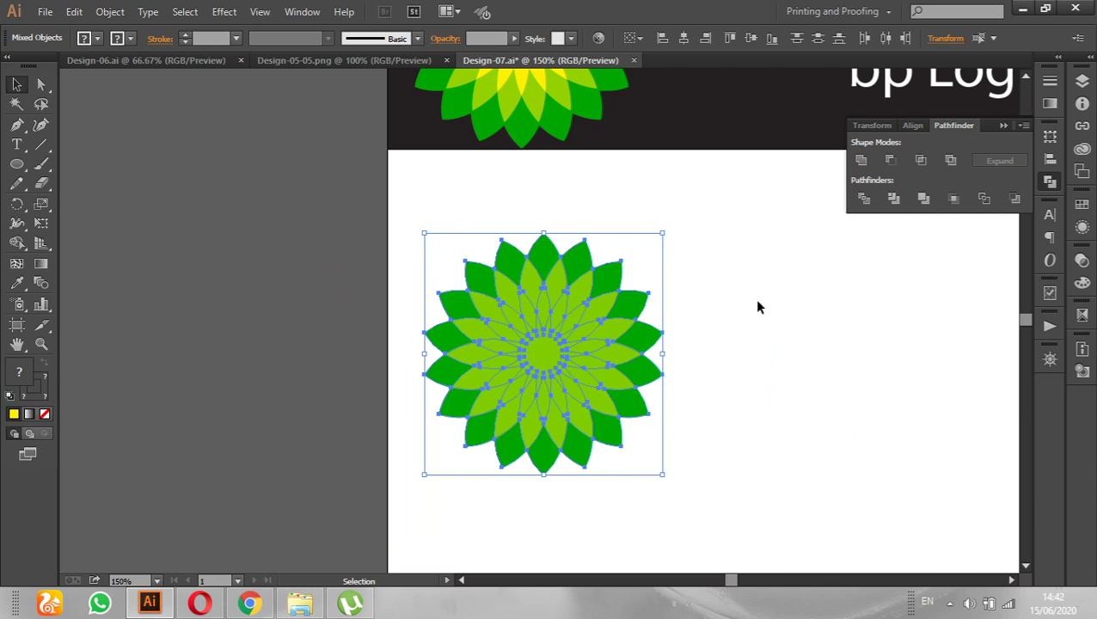
{"action": "left_click", "coordinate": [746, 389]}
{"action": "left_click_drag", "start_coordinate": [565, 376], "coordinate": [329, 379]}
{"action": "left_click_drag", "start_coordinate": [553, 382], "coordinate": [770, 419]}
{"action": "left_click", "coordinate": [546, 389]}
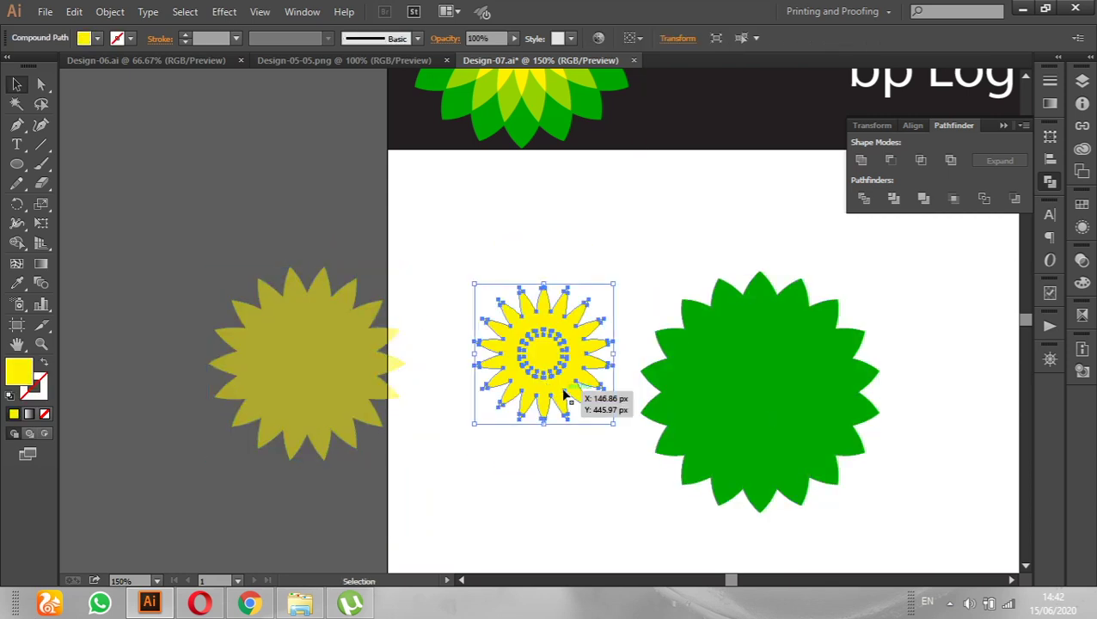
Bring the yellow star and then the small white star to the front.
{"action": "right_click", "coordinate": [565, 394]}
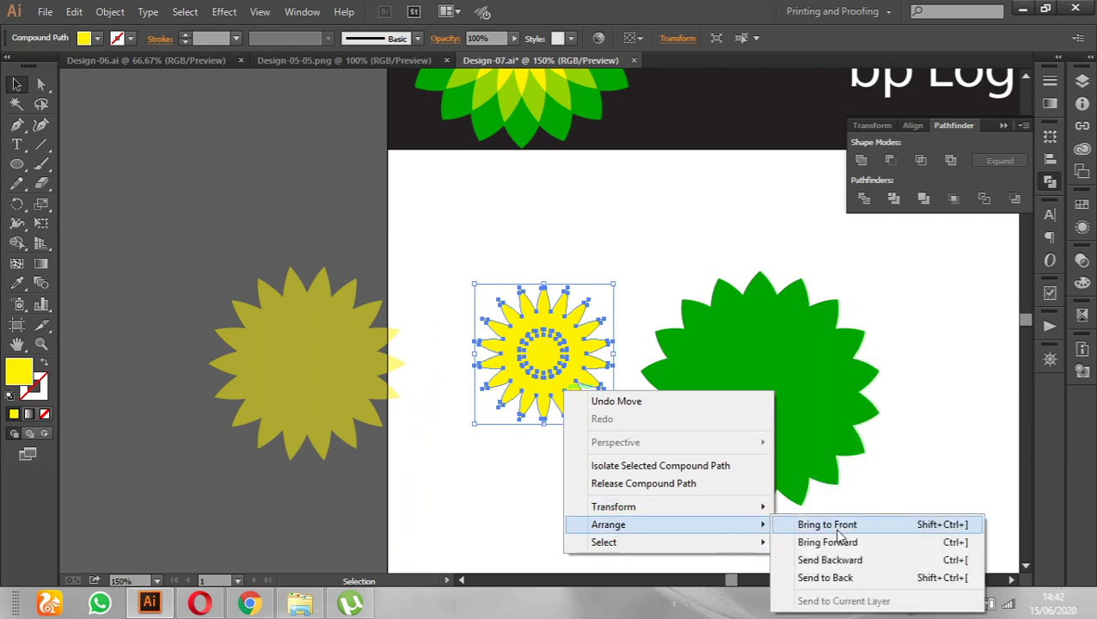
{"action": "mouse_move", "coordinate": [608, 524]}
{"action": "left_click", "coordinate": [837, 529]}
{"action": "left_click", "coordinate": [533, 474]}
{"action": "mouse_move", "coordinate": [570, 384]}
{"action": "left_mouse_down"}
{"action": "mouse_move", "coordinate": [614, 277]}
{"action": "mouse_move", "coordinate": [550, 357]}
{"action": "mouse_move", "coordinate": [546, 349]}
{"action": "left_mouse_up"}
{"action": "right_click", "coordinate": [546, 349]}
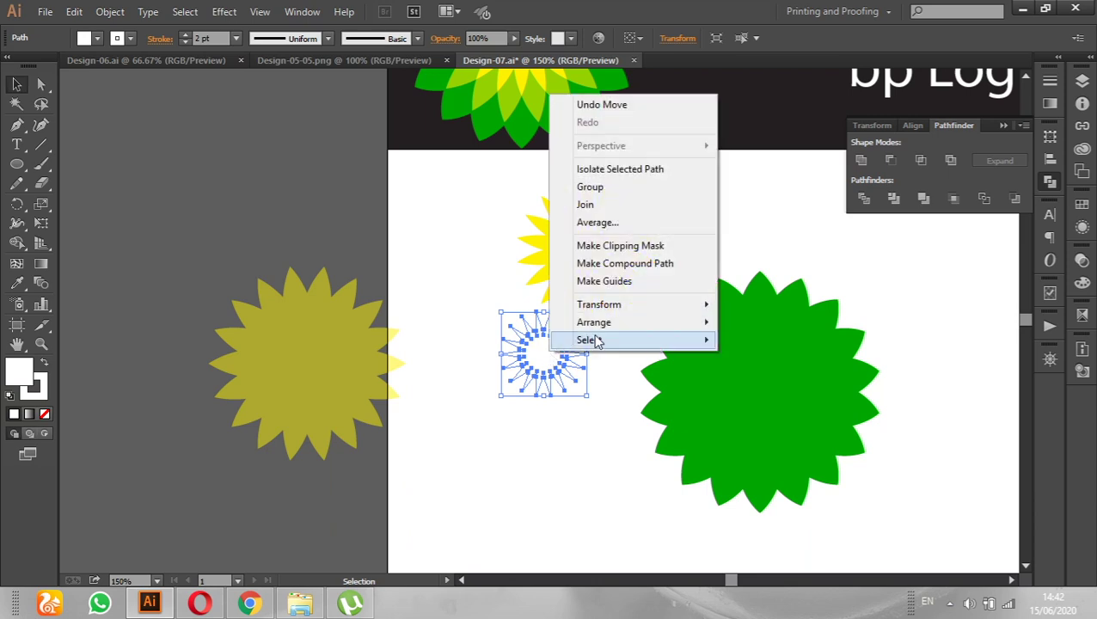
{"action": "mouse_move", "coordinate": [594, 322]}
{"action": "left_click", "coordinate": [747, 321]}
Restack the translucent and white stars over the green ones and re-align all centres.
{"action": "left_click_drag", "start_coordinate": [721, 356], "coordinate": [616, 246]}
{"action": "left_click_drag", "start_coordinate": [527, 371], "coordinate": [699, 308]}
{"action": "left_click_drag", "start_coordinate": [533, 357], "coordinate": [613, 306]}
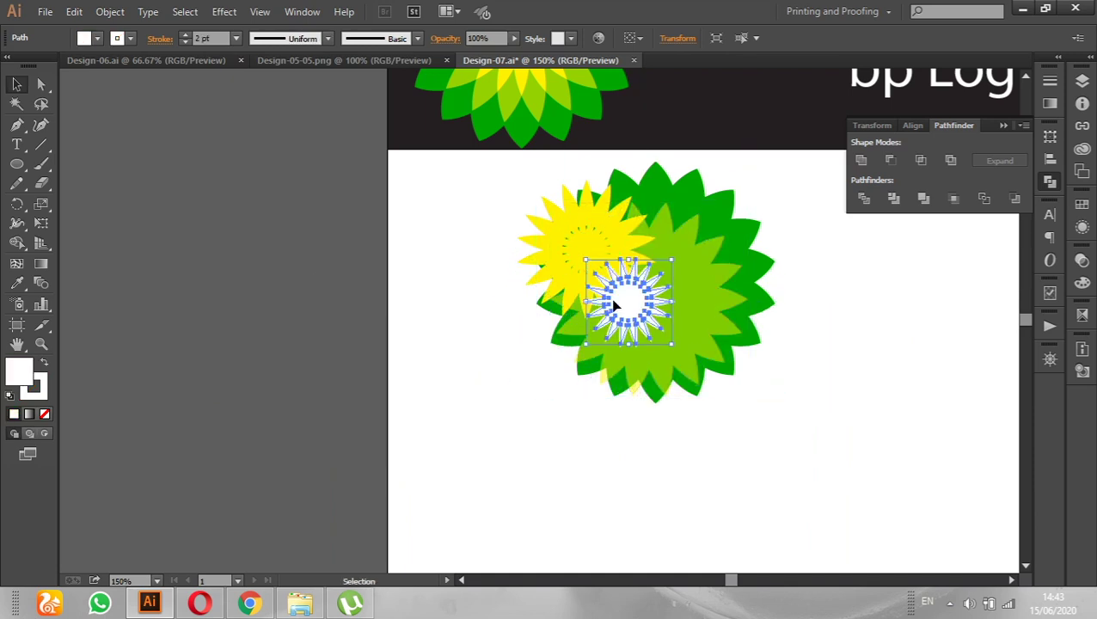
{"action": "left_click", "coordinate": [817, 397]}
{"action": "left_click_drag", "start_coordinate": [811, 391], "coordinate": [543, 242]}
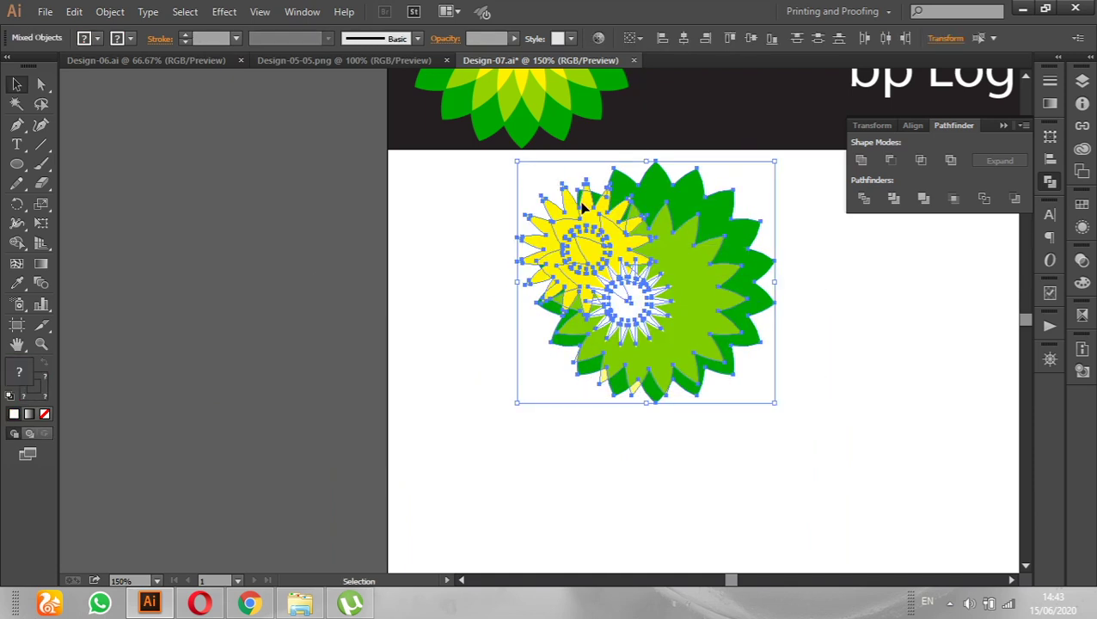
{"action": "left_click", "coordinate": [749, 39]}
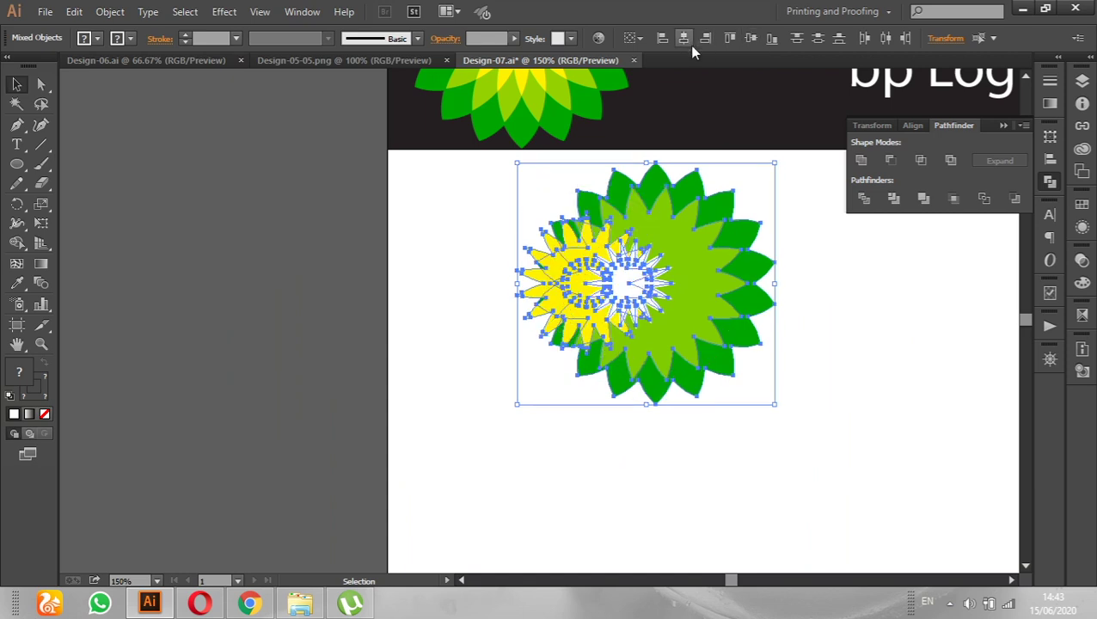
{"action": "left_click", "coordinate": [684, 41]}
{"action": "left_click", "coordinate": [841, 353]}
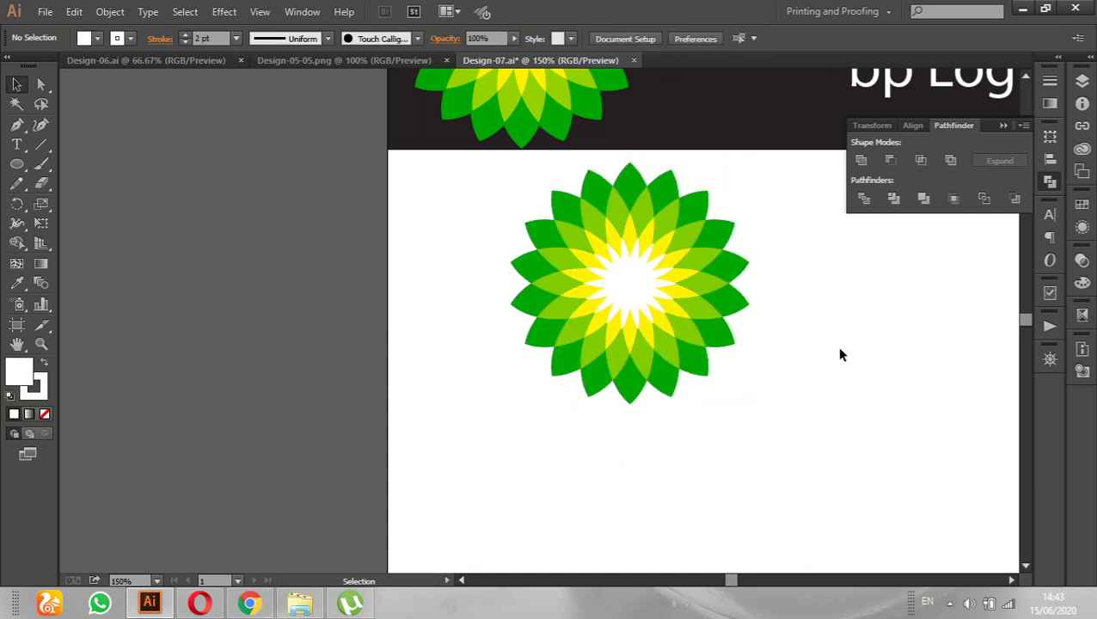
Zoom out, select all the logo's stars and group them.
{"action": "key", "text": "ctrl+minus"}
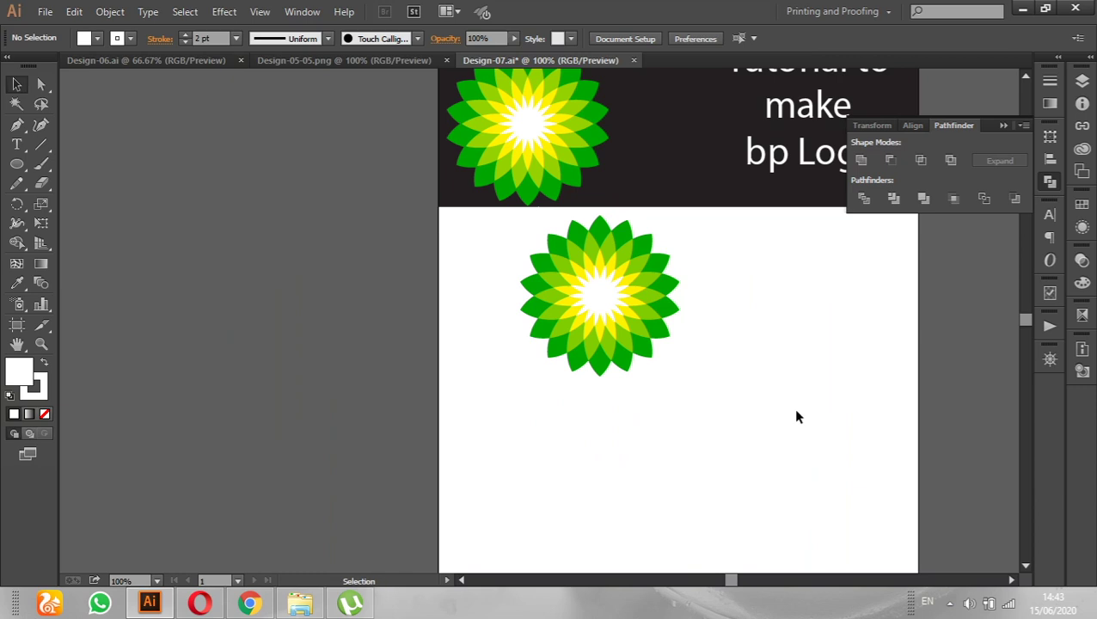
{"action": "left_click_drag", "start_coordinate": [693, 387], "coordinate": [482, 204]}
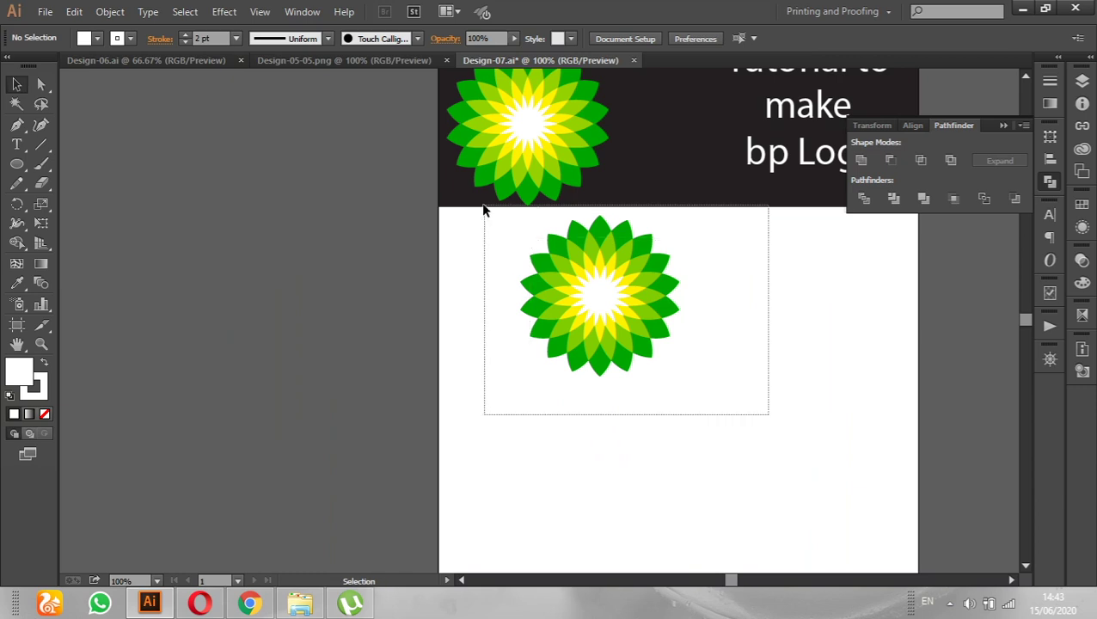
{"action": "right_click", "coordinate": [567, 264]}
{"action": "left_click", "coordinate": [651, 341]}
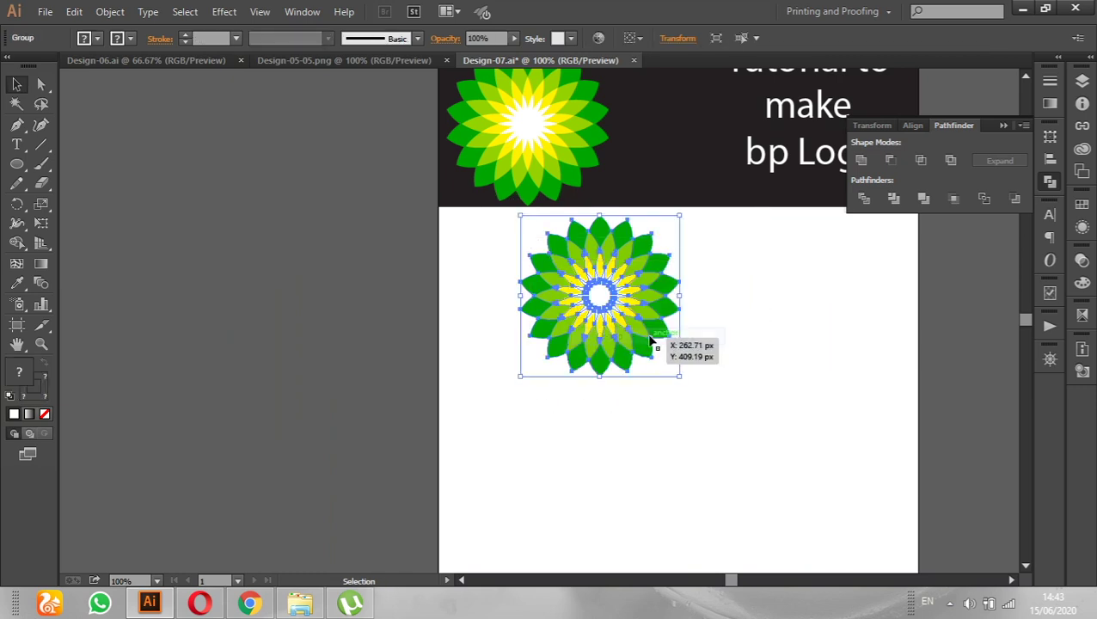
Move the grouped logo to the artboard centre and collapse the Pathfinder panel.
{"action": "left_click", "coordinate": [738, 375]}
{"action": "left_click_drag", "start_coordinate": [607, 355], "coordinate": [653, 413]}
{"action": "left_click", "coordinate": [783, 409]}
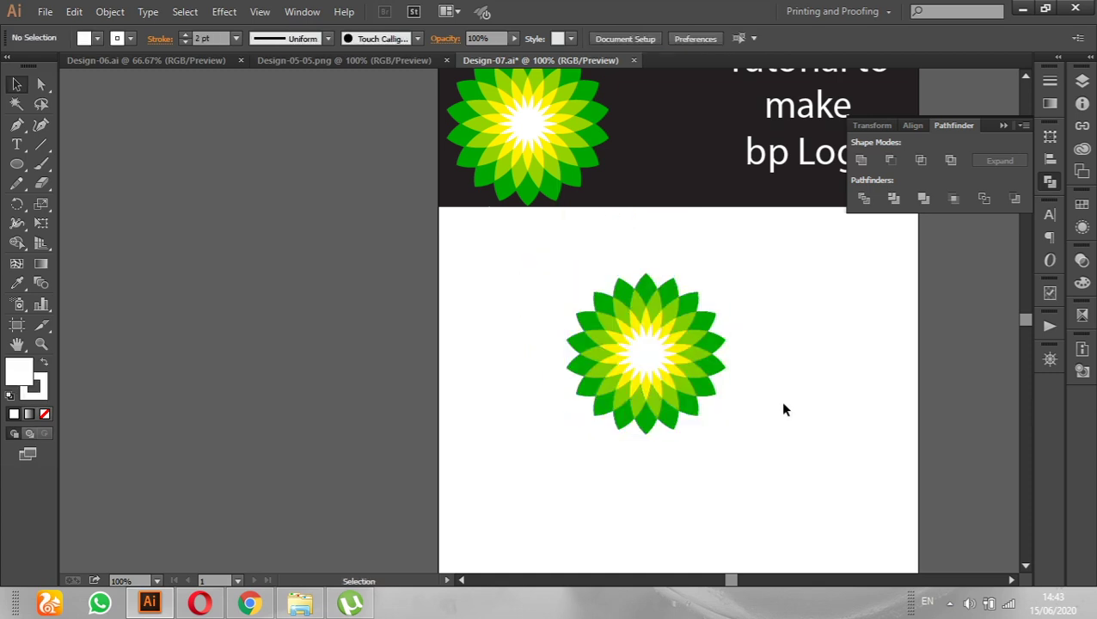
{"action": "left_click", "coordinate": [1002, 126]}
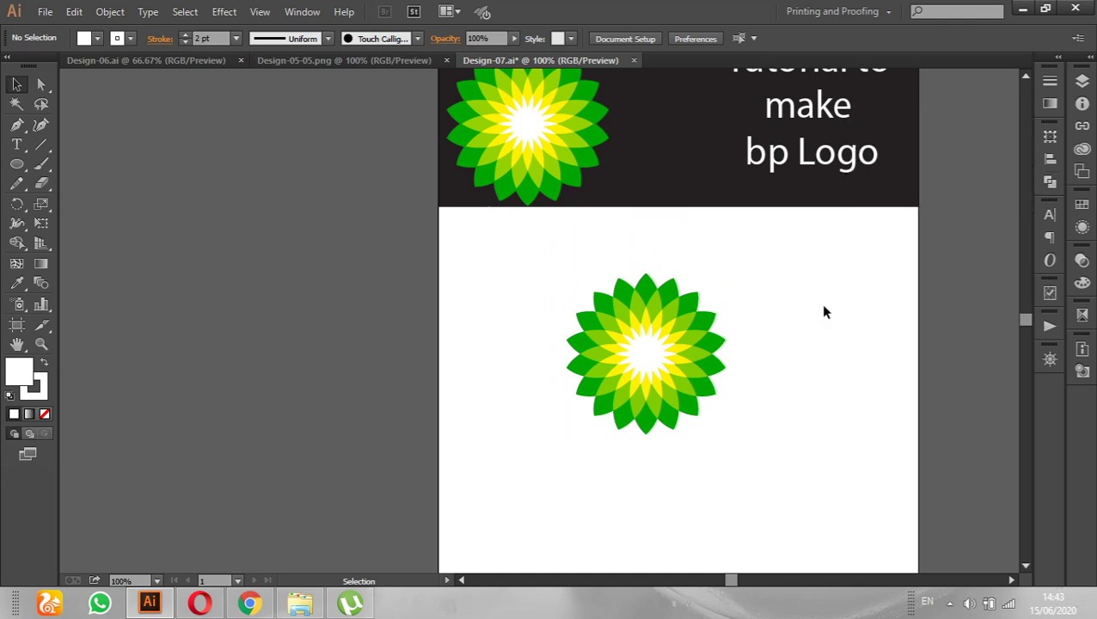
{"action": "left_click", "coordinate": [1025, 75]}
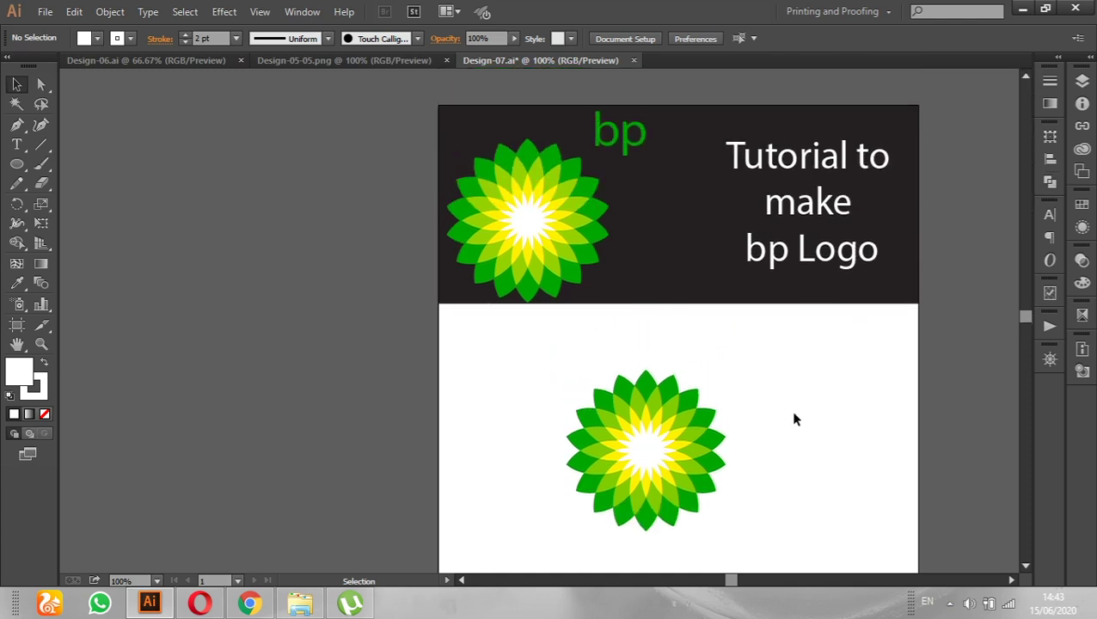